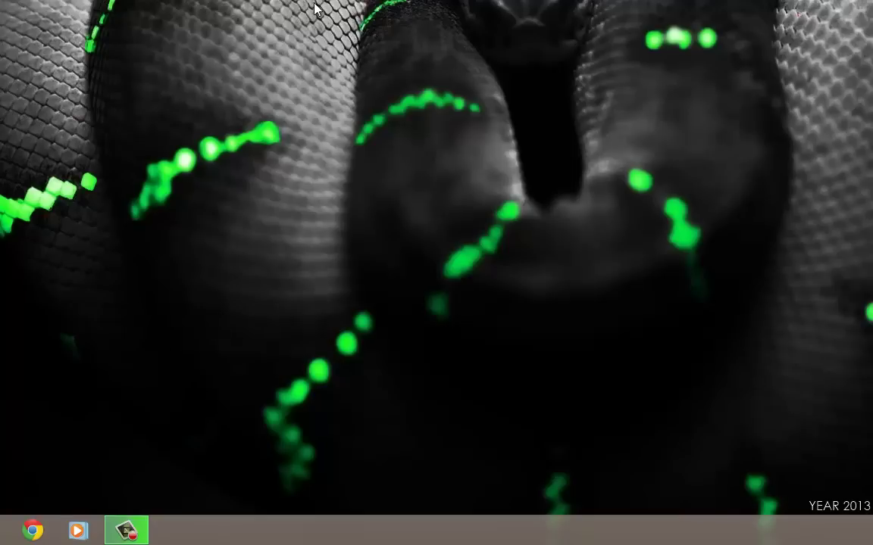
Repeatedly bring up and dismiss the desktop context menu
{"action": "right_click", "coordinate": [578, 181]}
{"action": "left_click", "coordinate": [422, 180]}
{"action": "right_click", "coordinate": [236, 206]}
{"action": "left_click", "coordinate": [152, 218]}
{"action": "right_click", "coordinate": [155, 220]}
{"action": "left_click", "coordinate": [78, 191]}
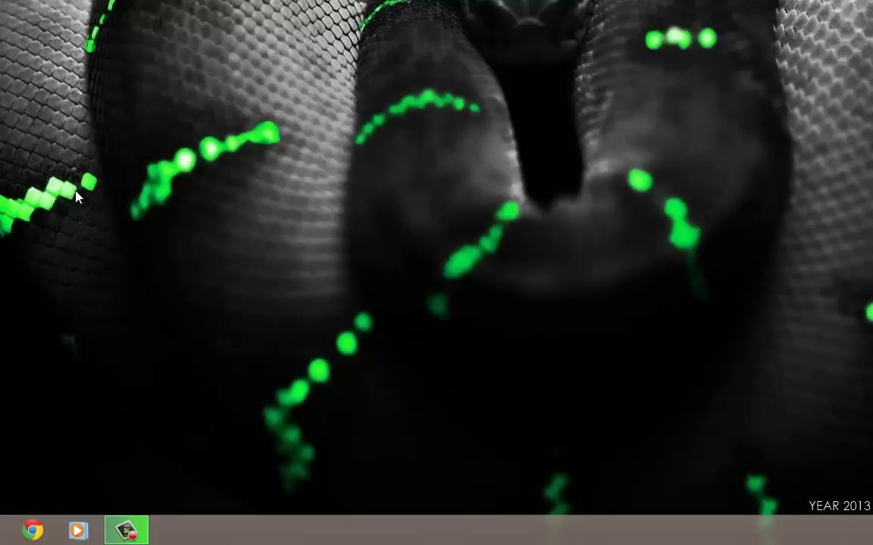
{"action": "right_click", "coordinate": [203, 230]}
{"action": "right_click", "coordinate": [569, 222]}
{"action": "right_click", "coordinate": [385, 269]}
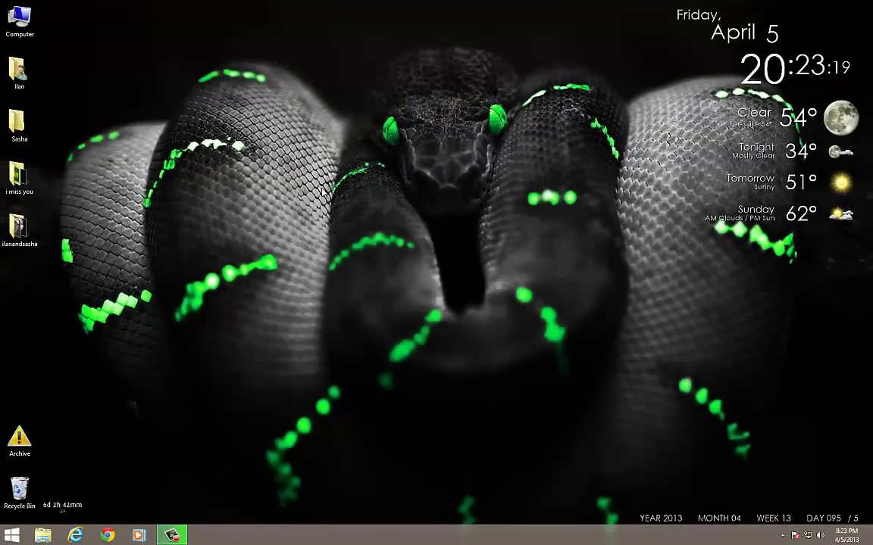
{"action": "right_click", "coordinate": [382, 331]}
{"action": "right_click", "coordinate": [229, 327]}
{"action": "right_click", "coordinate": [181, 327]}
{"action": "right_click", "coordinate": [84, 323]}
{"action": "right_click", "coordinate": [500, 316]}
{"action": "right_click", "coordinate": [317, 332]}
{"action": "right_click", "coordinate": [246, 331]}
{"action": "left_click", "coordinate": [176, 336]}
{"action": "right_click", "coordinate": [381, 273]}
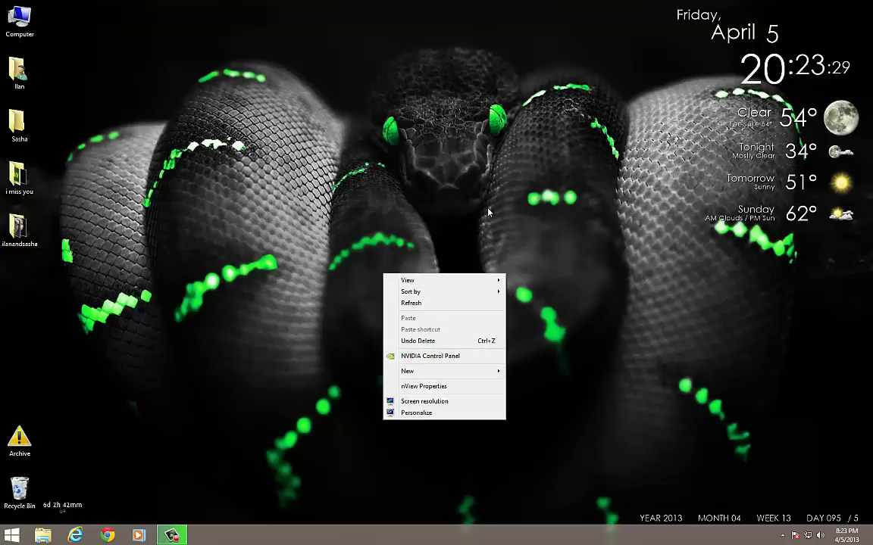
{"action": "left_click", "coordinate": [371, 203]}
{"action": "right_click", "coordinate": [294, 227]}
{"action": "left_click", "coordinate": [212, 261]}
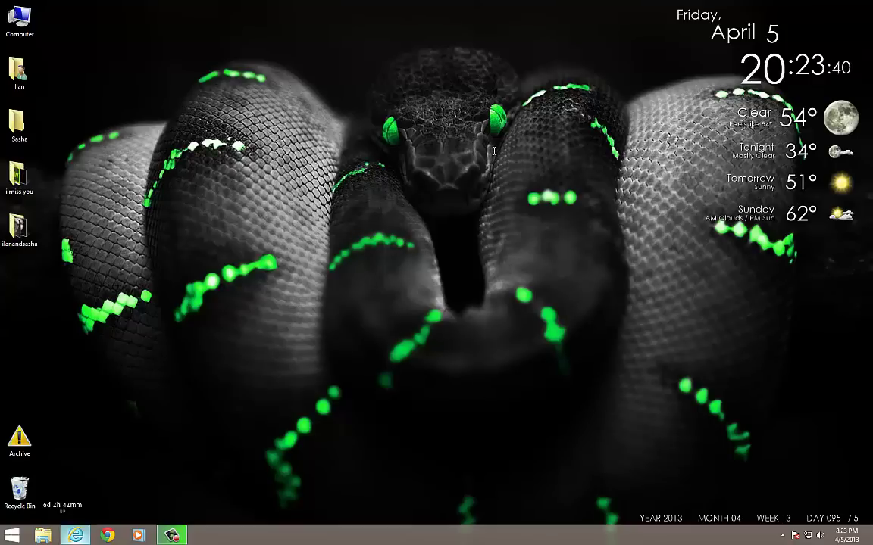
Launch Internet Explorer and search the web for 'skydrive'
{"action": "left_click", "coordinate": [75, 535]}
{"action": "left_click", "coordinate": [216, 22]}
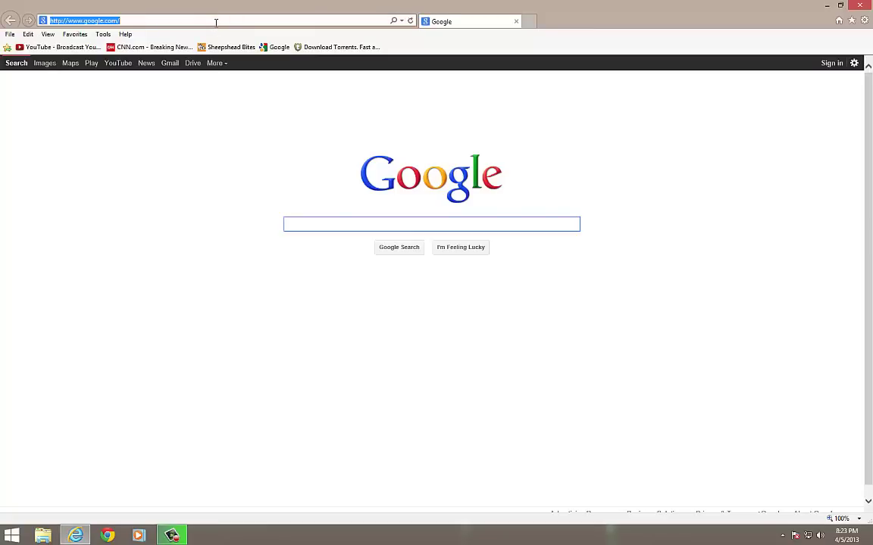
{"action": "type", "text": "skydri"}
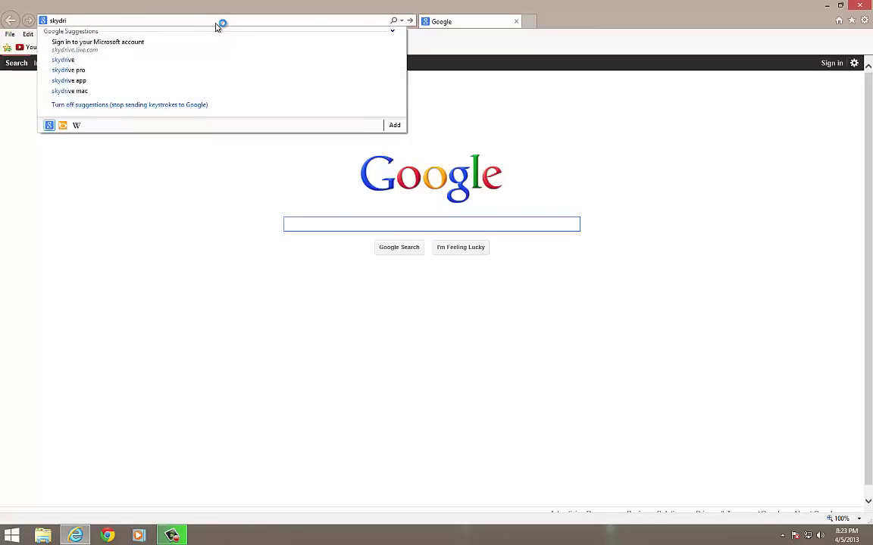
{"action": "type", "text": "ve"}
{"action": "key", "text": "Return"}
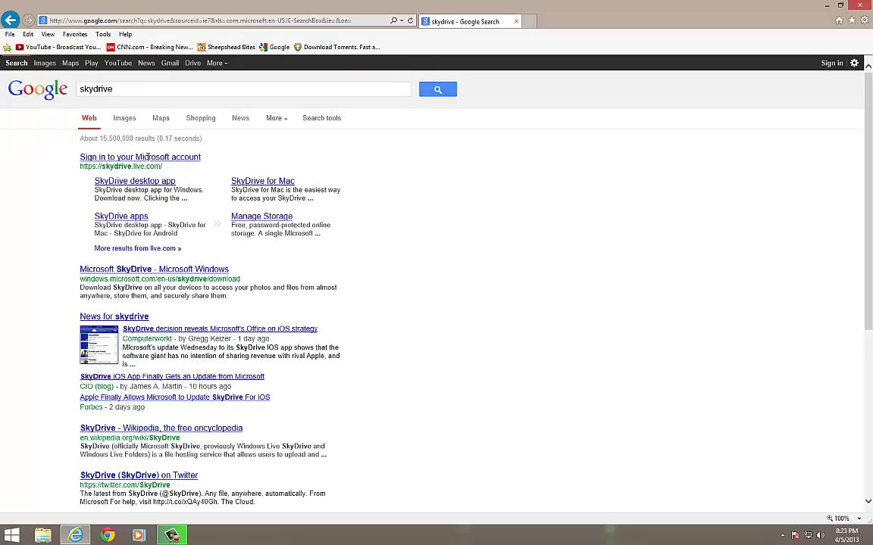
Sign in to SkyDrive with the Microsoft account e-mail and password
{"action": "left_click", "coordinate": [147, 157]}
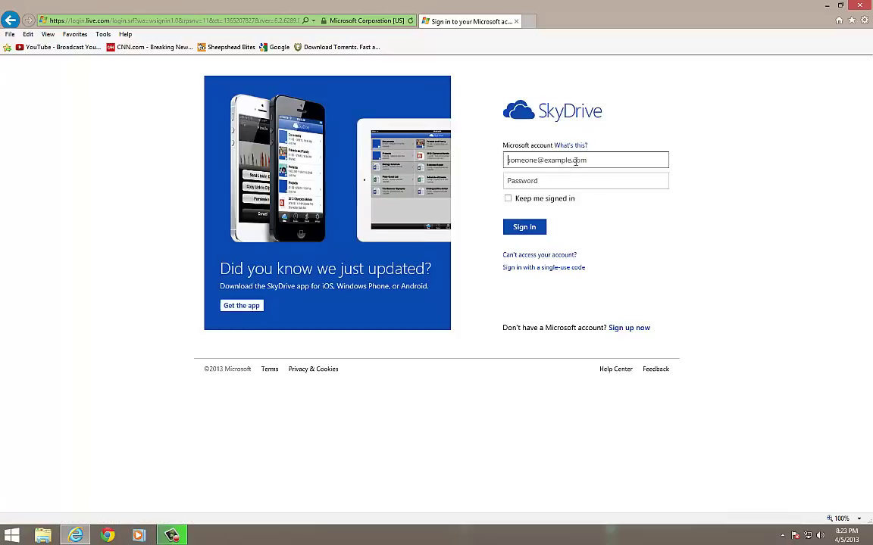
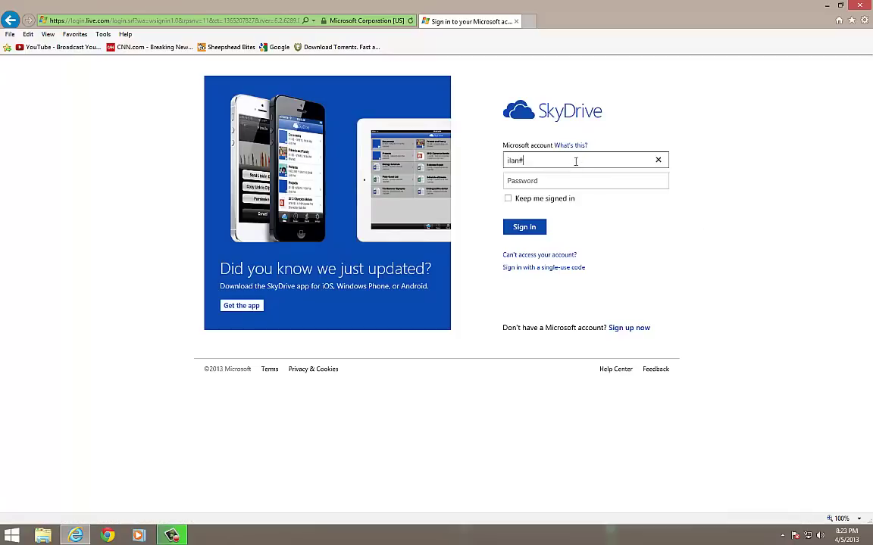
{"action": "key", "text": "Tab"}
{"action": "type", "text": "•••"}
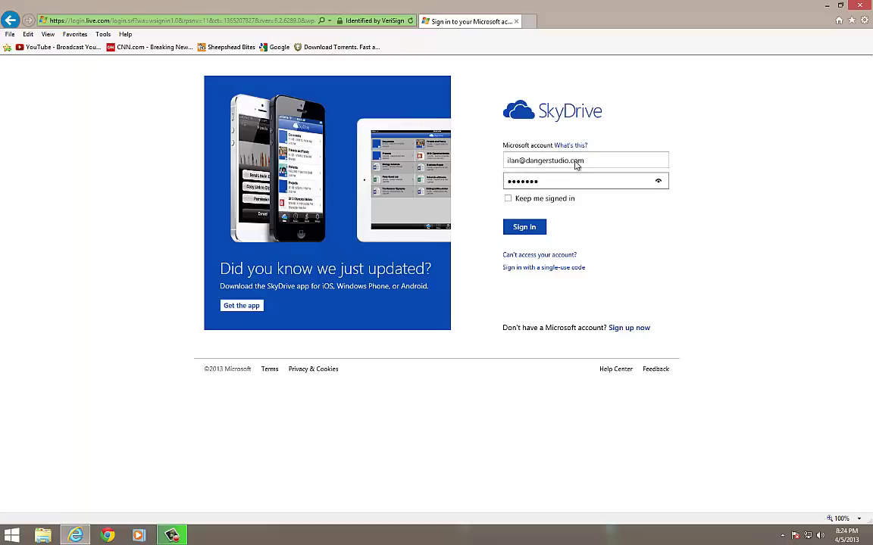
{"action": "key", "text": "Return"}
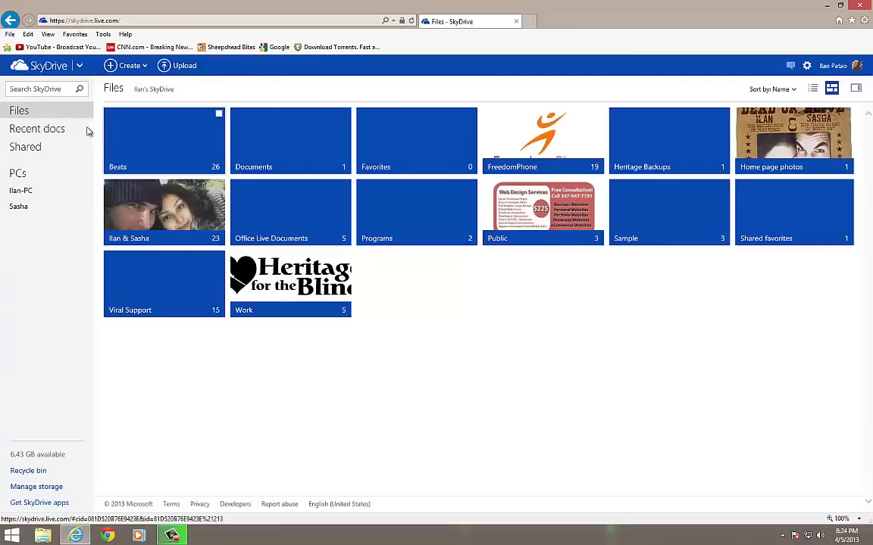
Create a new Excel survey, renaming it from Survey1 to 'YouTube Form'
{"action": "left_click", "coordinate": [131, 67]}
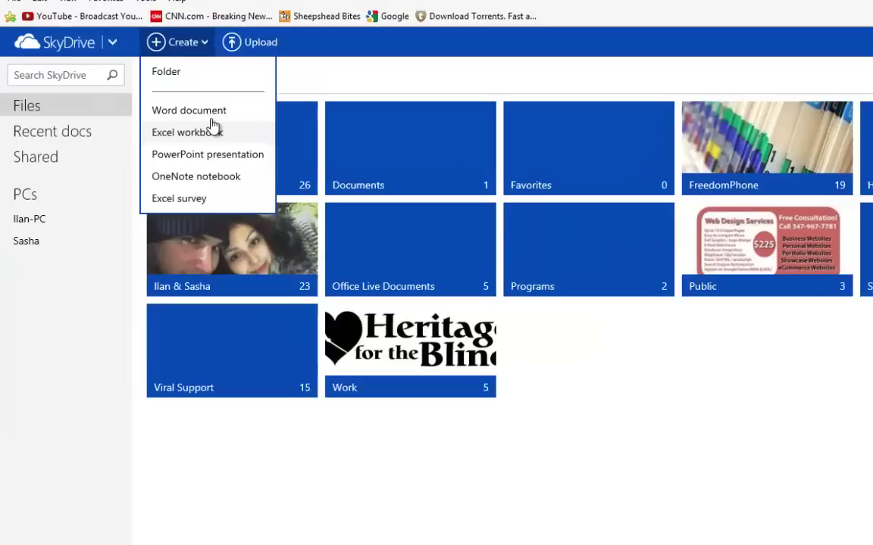
{"action": "left_click", "coordinate": [185, 201]}
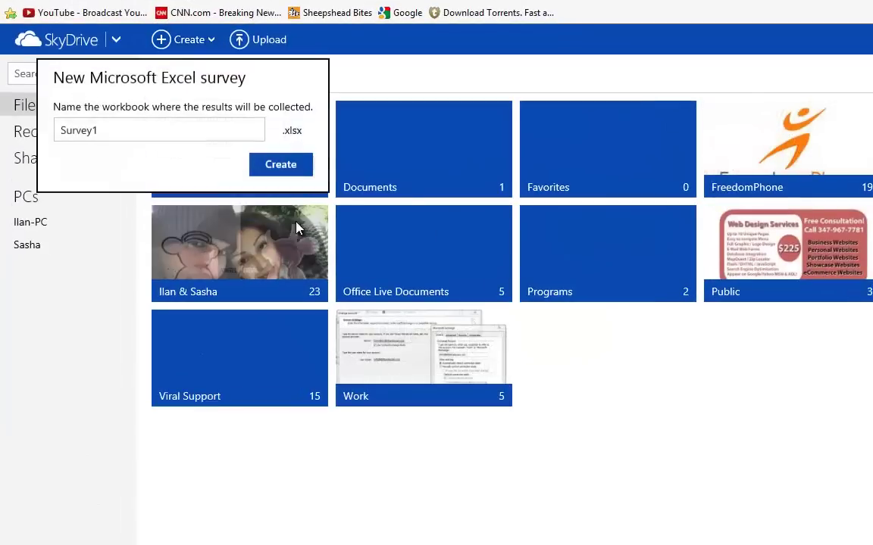
{"action": "double_click", "coordinate": [106, 130]}
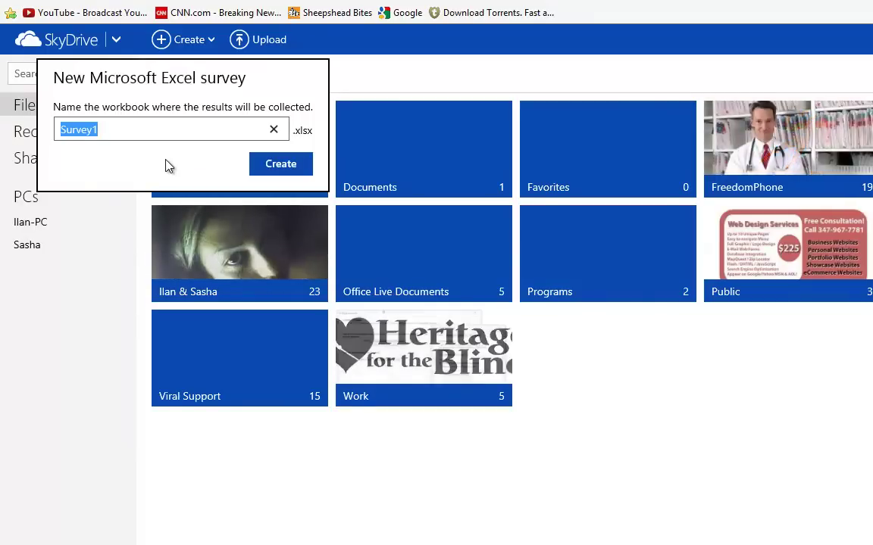
{"action": "type", "text": "YouTube Form"}
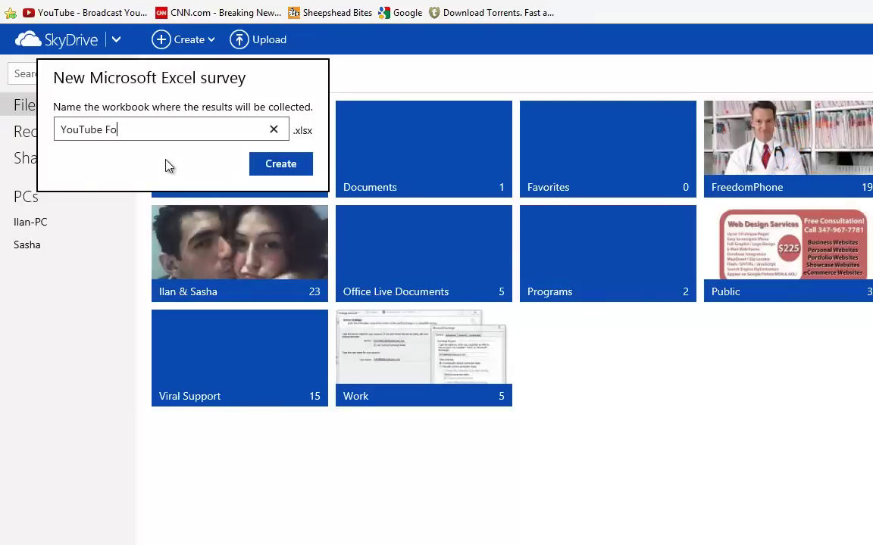
{"action": "left_click", "coordinate": [267, 164]}
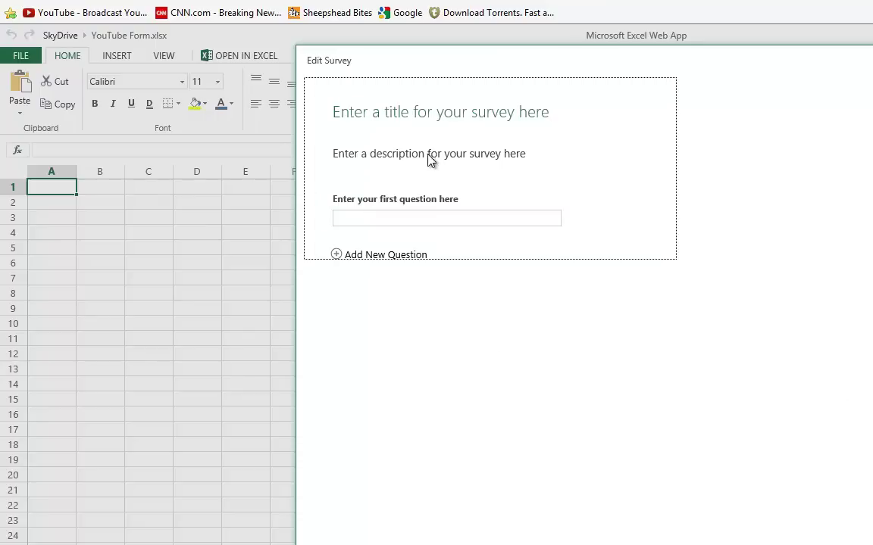
Title the survey 'Contact Me'
{"action": "left_click", "coordinate": [432, 121]}
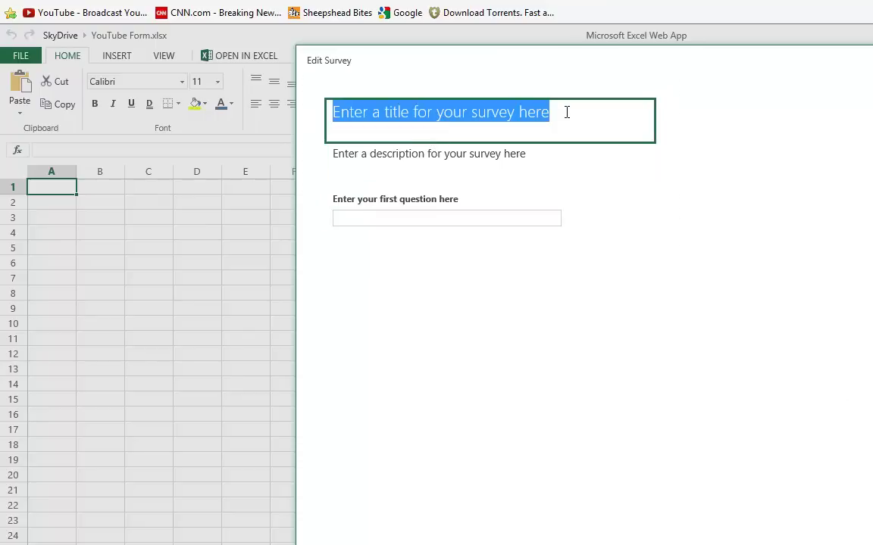
{"action": "type", "text": "C"}
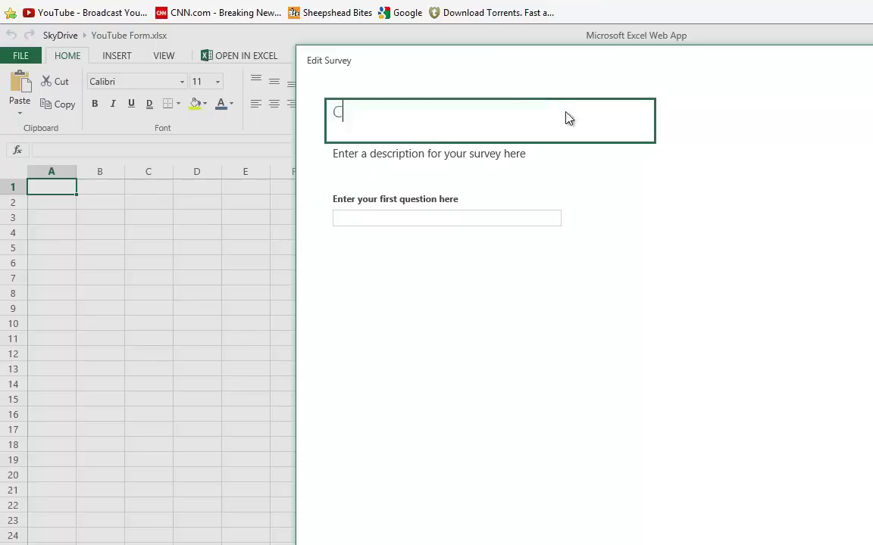
{"action": "type", "text": "ontact Me"}
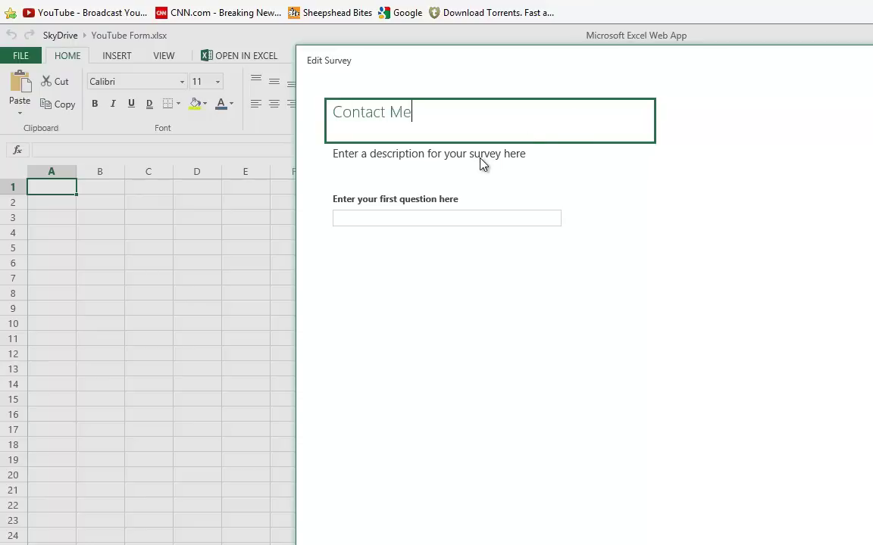
Enter the description 'Enter your information below, and I will shortly contact you back.'
{"action": "left_click", "coordinate": [481, 163]}
{"action": "left_click", "coordinate": [481, 164]}
{"action": "type", "text": "Enter"}
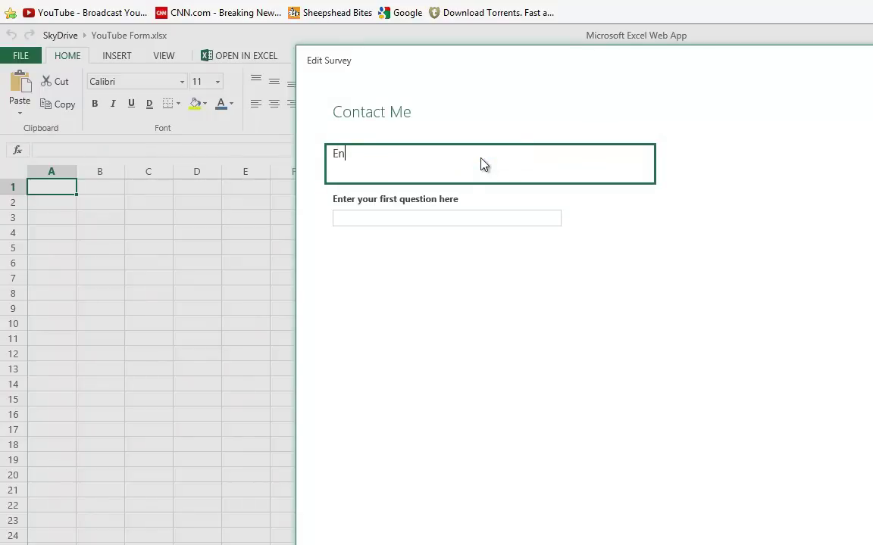
{"action": "type", "text": " your information belo"}
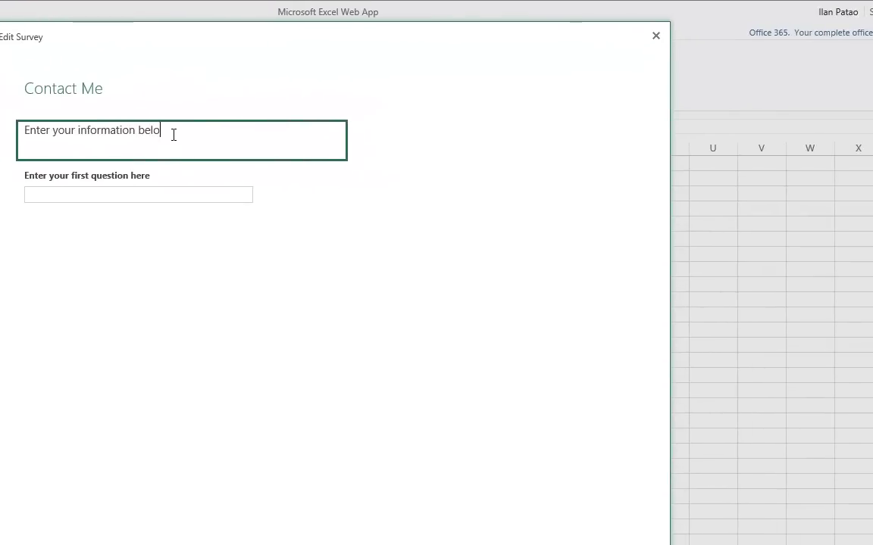
{"action": "type", "text": "w, and someone"}
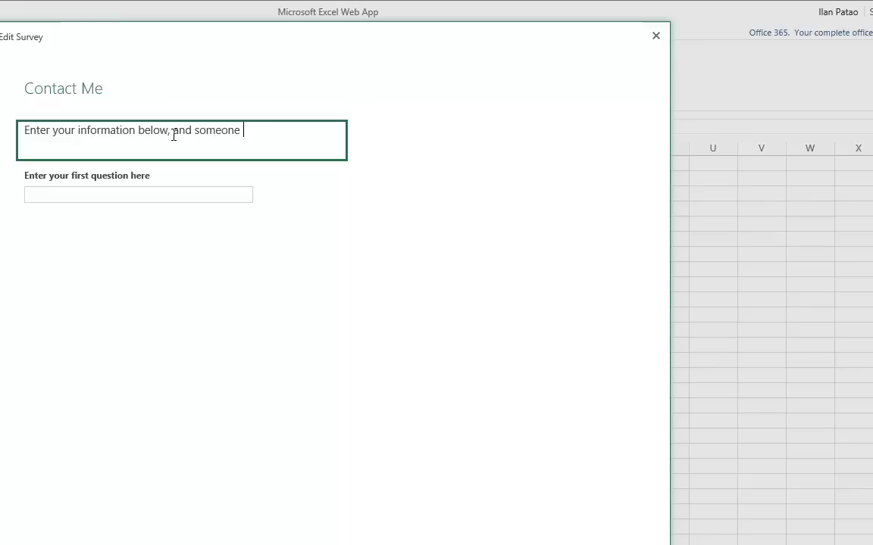
{"action": "key", "text": "BackSpace"}
{"action": "key", "text": "BackSpace"}
{"action": "key", "text": "BackSpace"}
{"action": "key", "text": "BackSpace"}
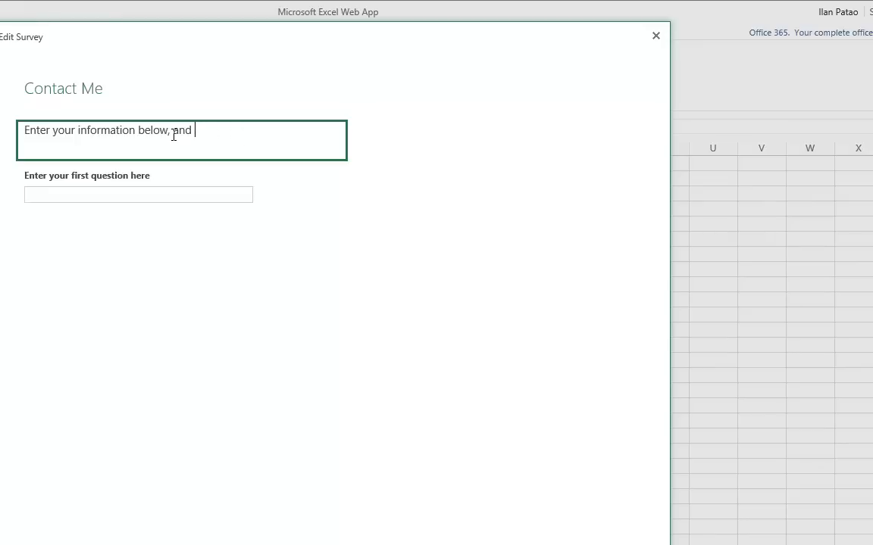
{"action": "type", "text": "I will shortl"}
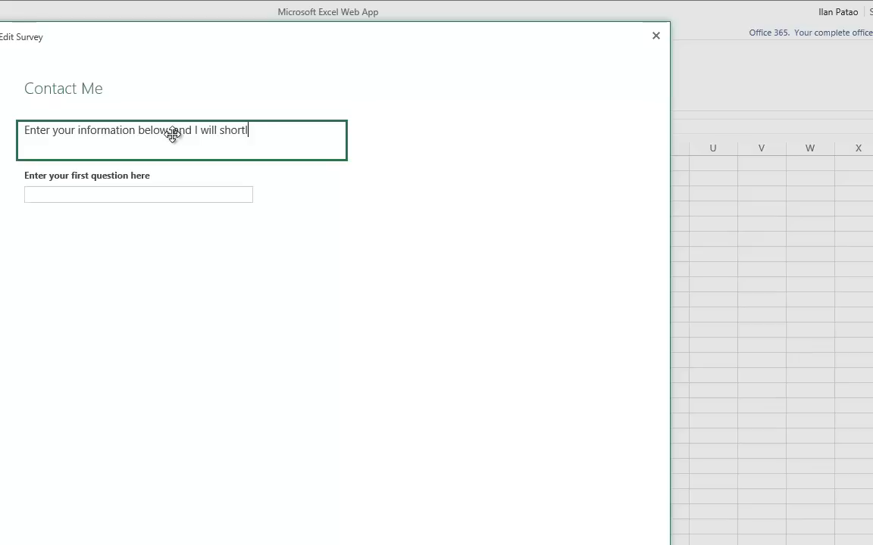
{"action": "type", "text": "y contact you back."}
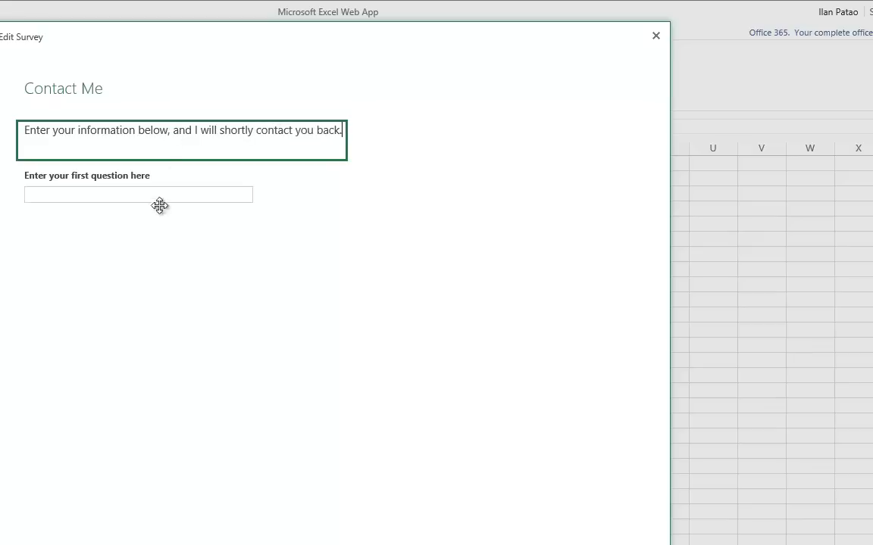
Open the first question's editor, select its placeholder wording, and keep Text as response type
{"action": "left_click", "coordinate": [101, 195]}
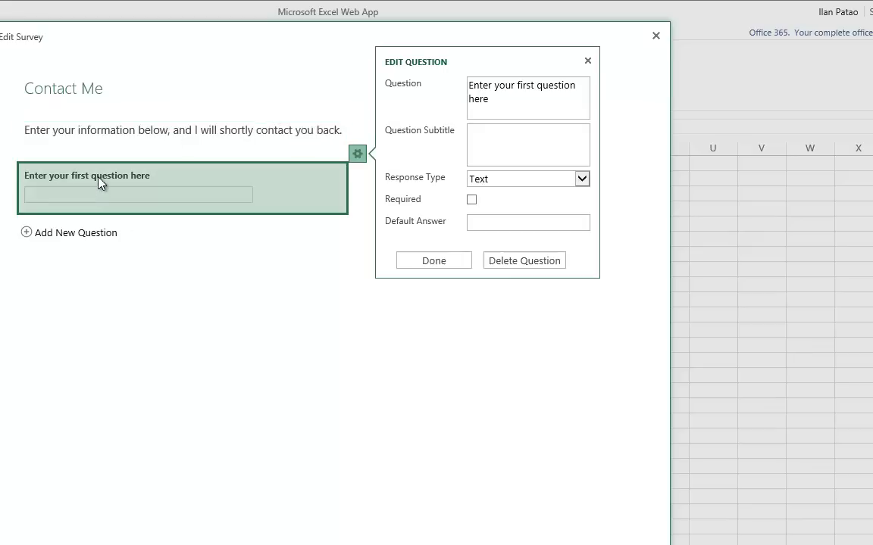
{"action": "left_click_drag", "start_coordinate": [516, 106], "coordinate": [383, 89]}
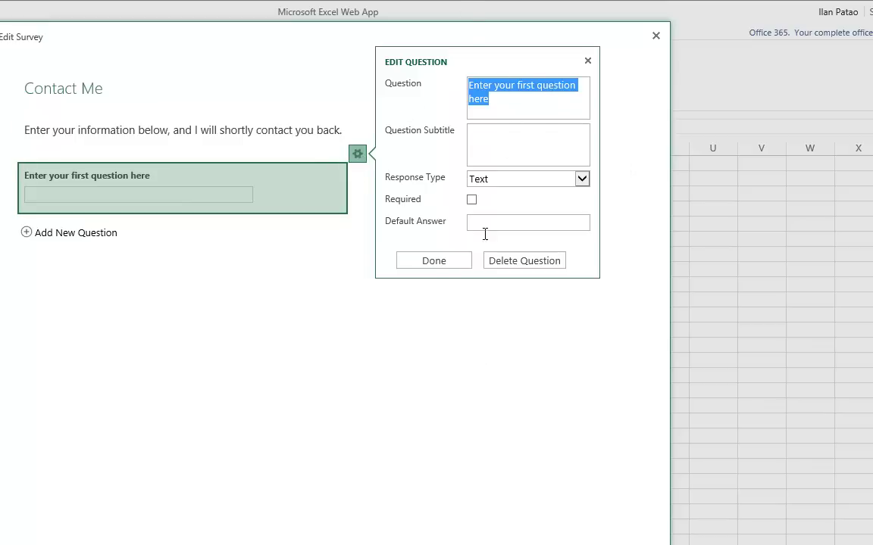
{"action": "left_click", "coordinate": [503, 106]}
{"action": "triple_click", "coordinate": [467, 89]}
{"action": "left_click", "coordinate": [485, 182]}
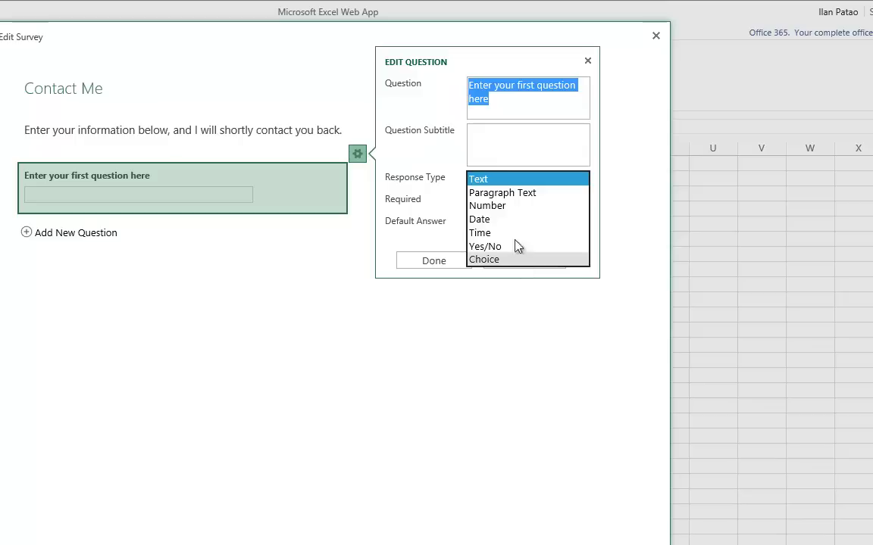
{"action": "left_click", "coordinate": [505, 144]}
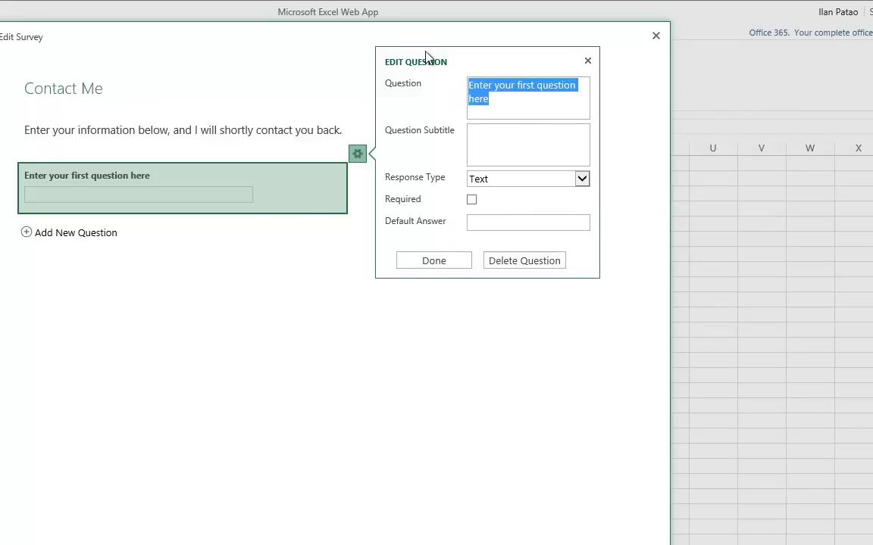
Name the first question 'Your Name' and make it required
{"action": "type", "text": "Your"}
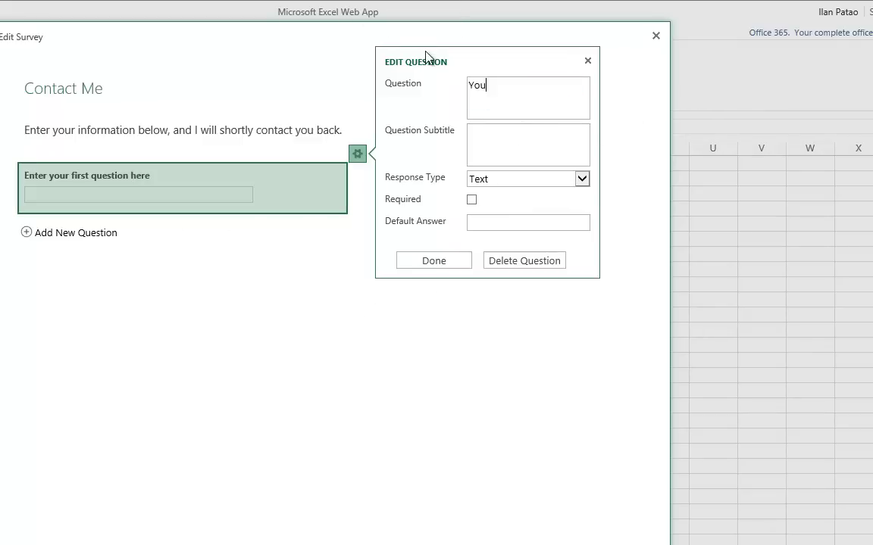
{"action": "type", "text": " Name"}
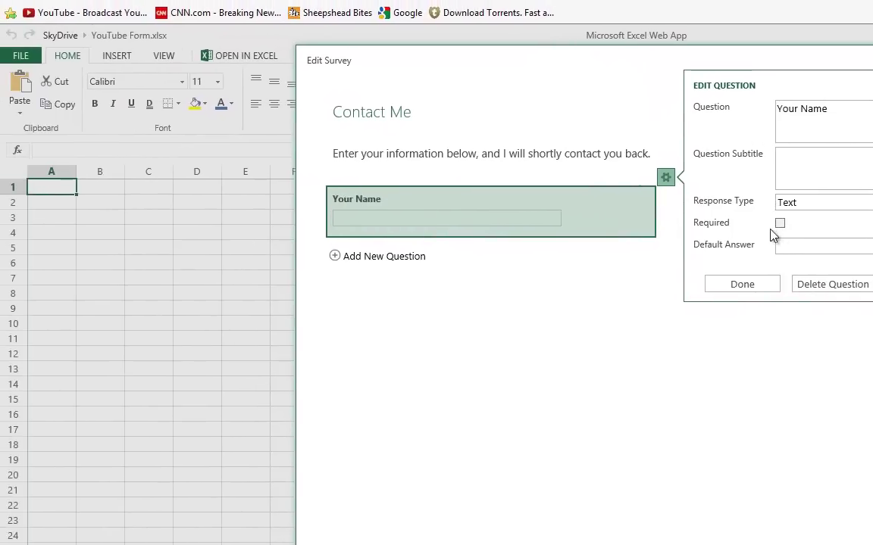
{"action": "left_click", "coordinate": [471, 200]}
{"action": "left_click", "coordinate": [732, 286]}
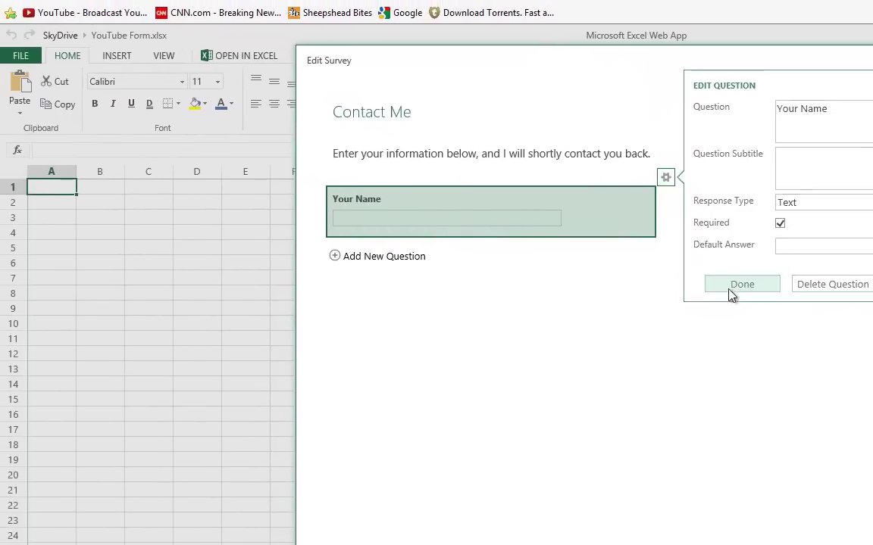
Add a required 'E-Mail' question, then begin a third question with 'How did you'
{"action": "left_click", "coordinate": [350, 257]}
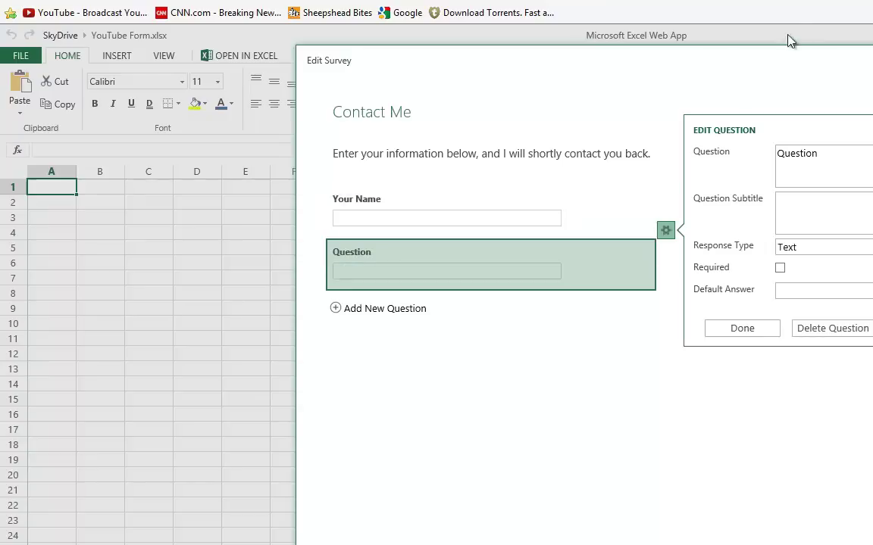
{"action": "type", "text": "E-Mail"}
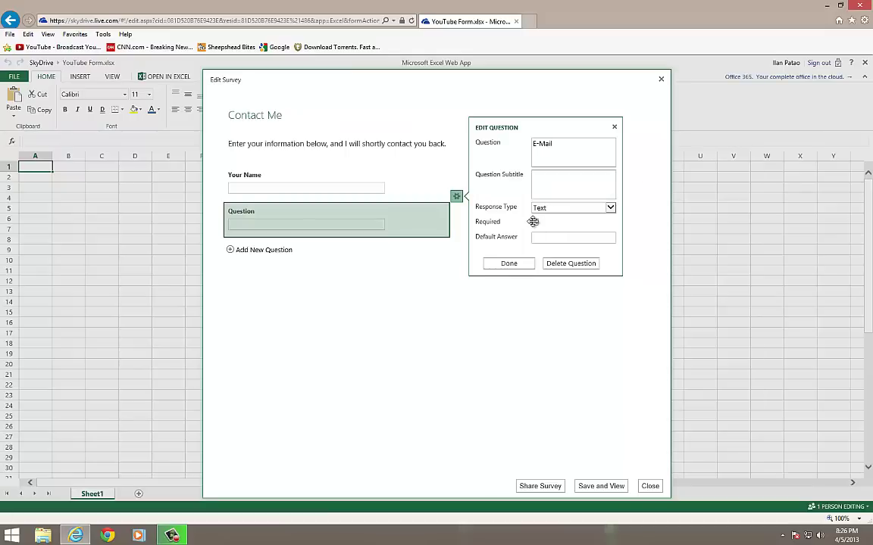
{"action": "left_click", "coordinate": [534, 221]}
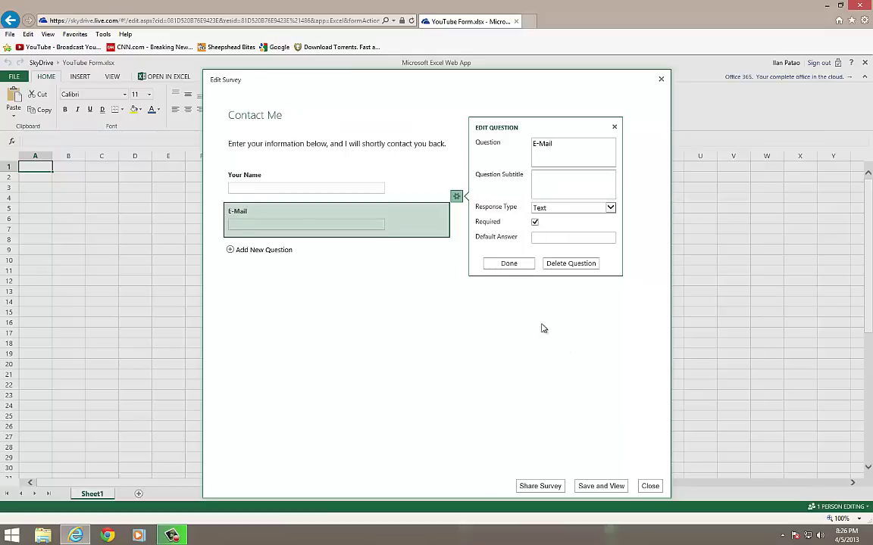
{"action": "left_click", "coordinate": [514, 265]}
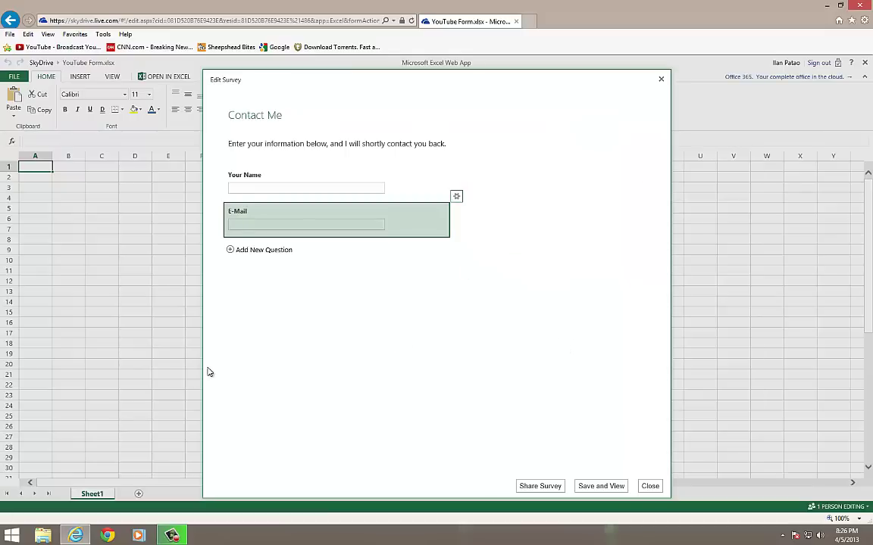
{"action": "left_click", "coordinate": [227, 252]}
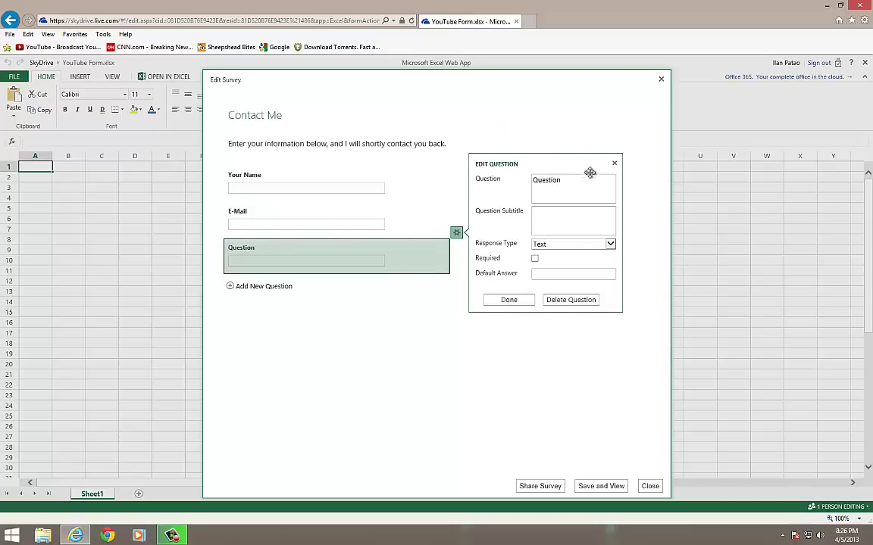
{"action": "type", "text": "How"}
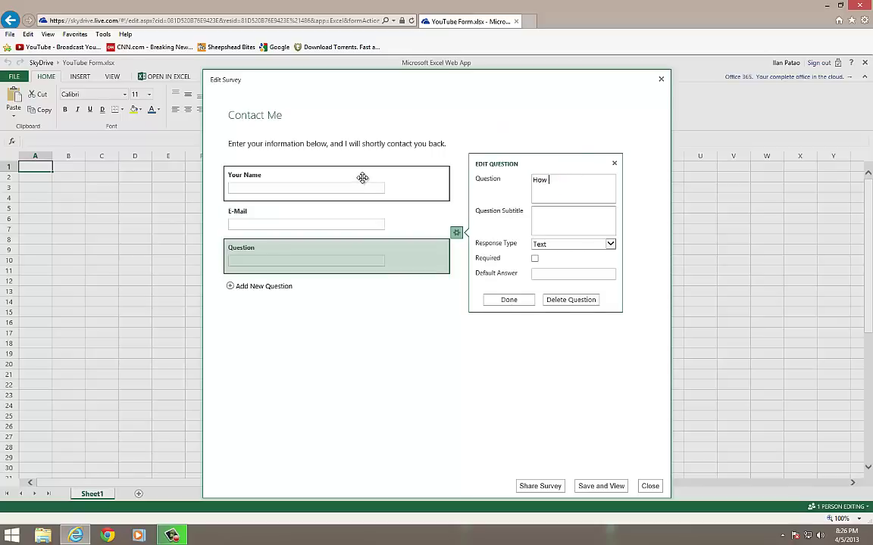
{"action": "type", "text": " did you hear about me?"}
Make 'How did you hear about me?' a Choice question offering Google, Yahoo and Bing
{"action": "left_click", "coordinate": [560, 244]}
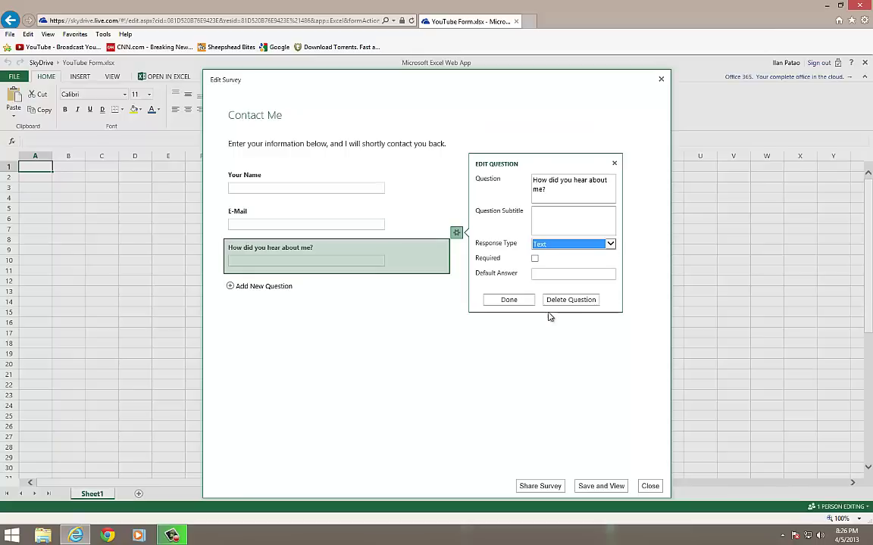
{"action": "key", "text": "Down"}
{"action": "key", "text": "Tab"}
{"action": "key", "text": "Tab"}
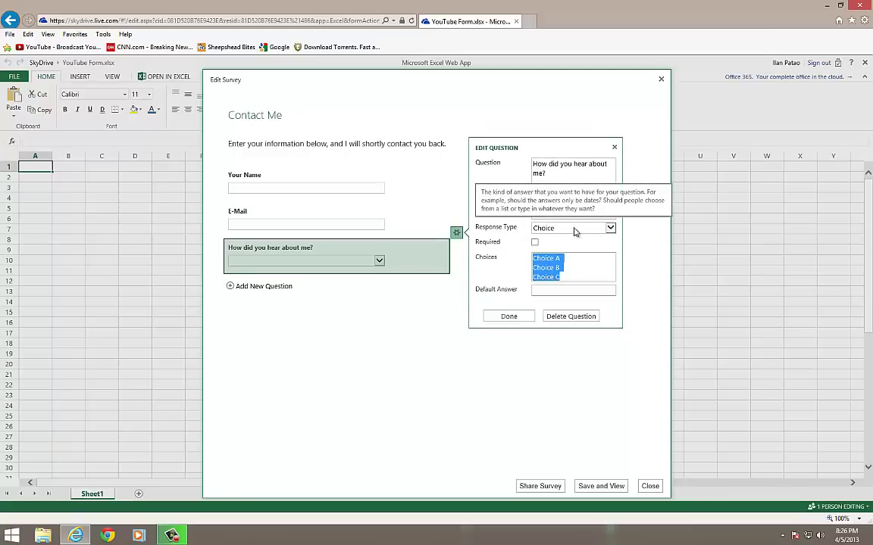
{"action": "type", "text": "YouTube"}
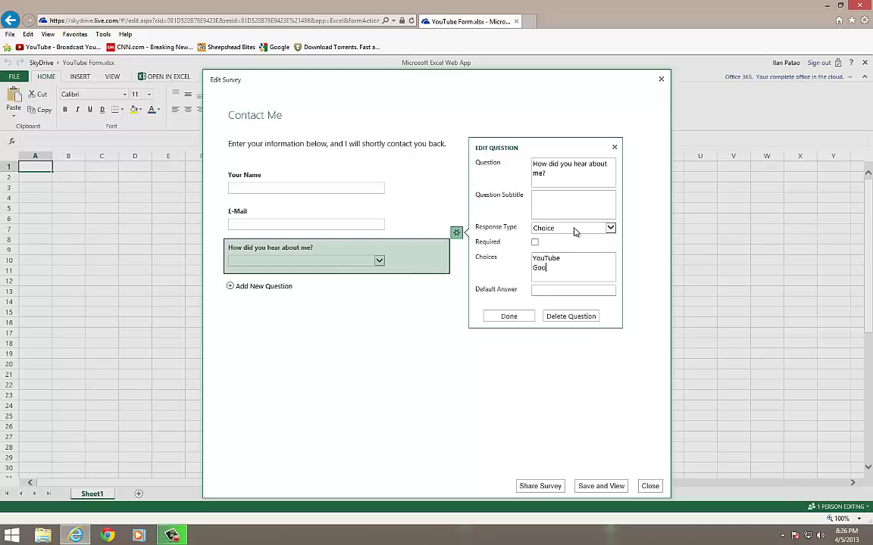
{"action": "type", "text": "gle"}
{"action": "key", "text": "Return"}
{"action": "type", "text": "Yahoo"}
{"action": "key", "text": "Return"}
{"action": "type", "text": "Bing"}
{"action": "left_click", "coordinate": [507, 318]}
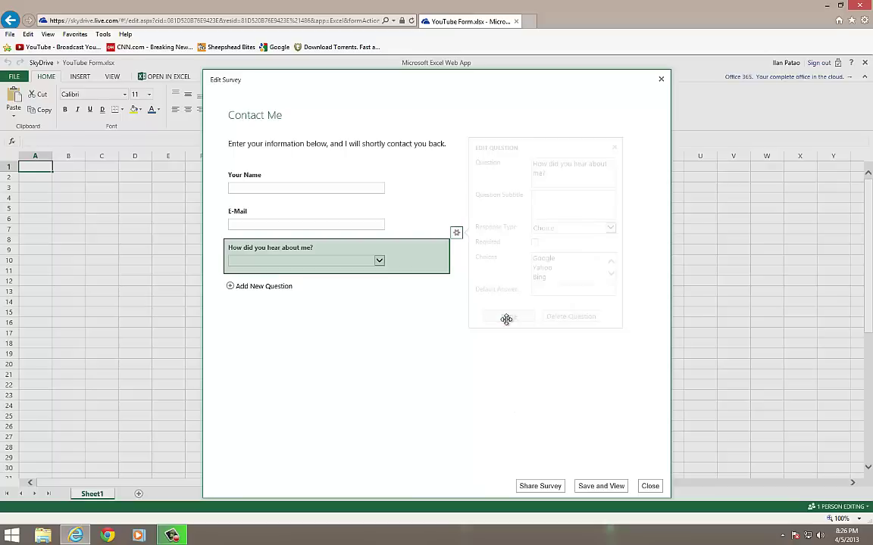
Add a required Yes/No question 'Do you like my videos?' defaulting to Yes
{"action": "left_click", "coordinate": [261, 286]}
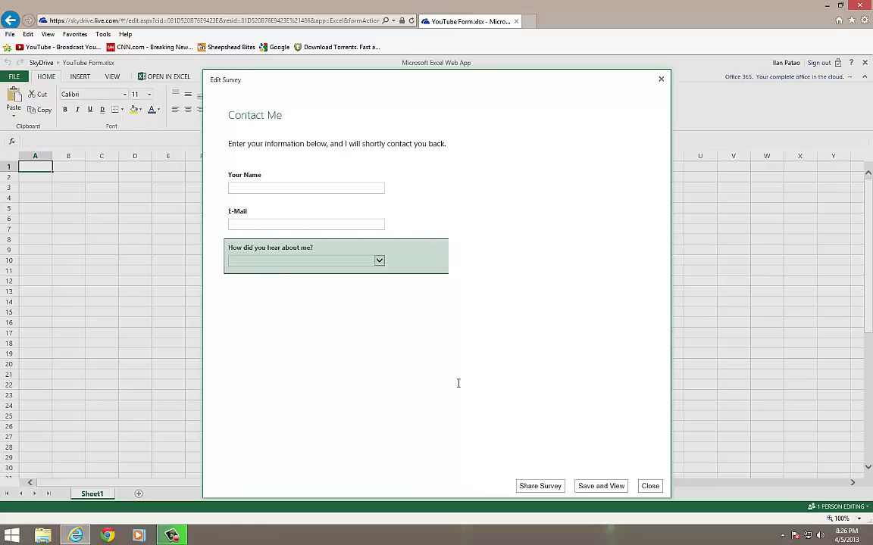
{"action": "left_click", "coordinate": [580, 228]}
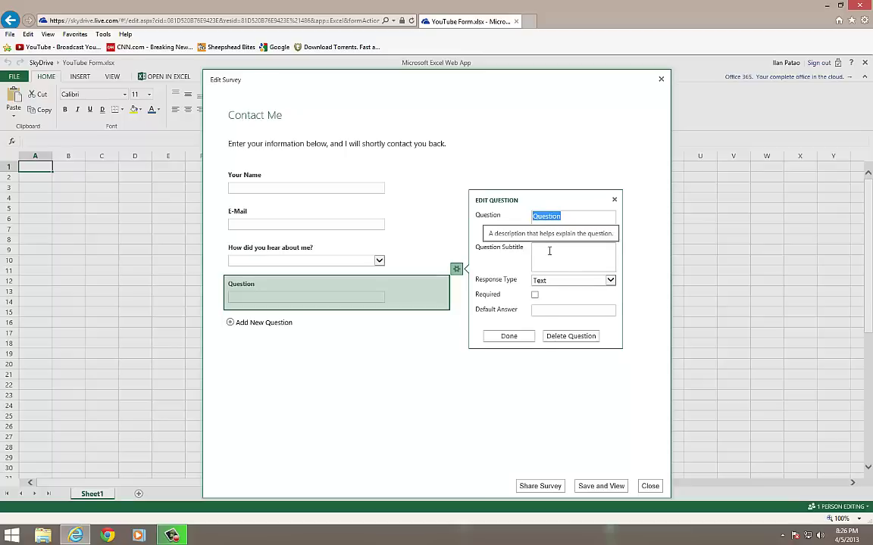
{"action": "type", "text": "Do you like my videos"}
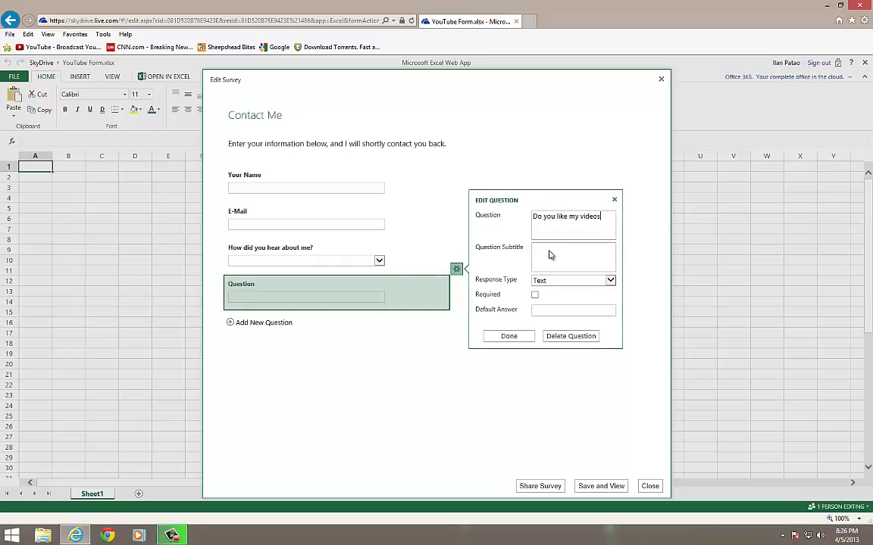
{"action": "left_click", "coordinate": [610, 280]}
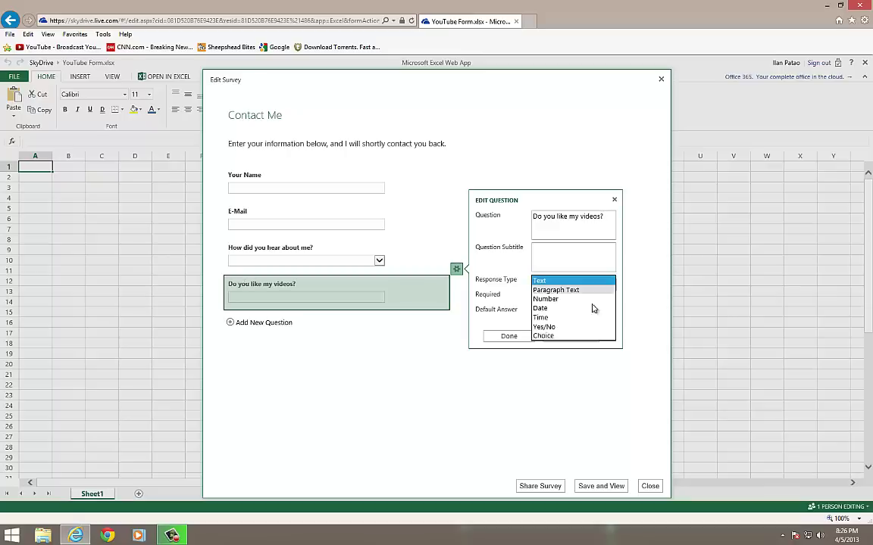
{"action": "left_click", "coordinate": [581, 334]}
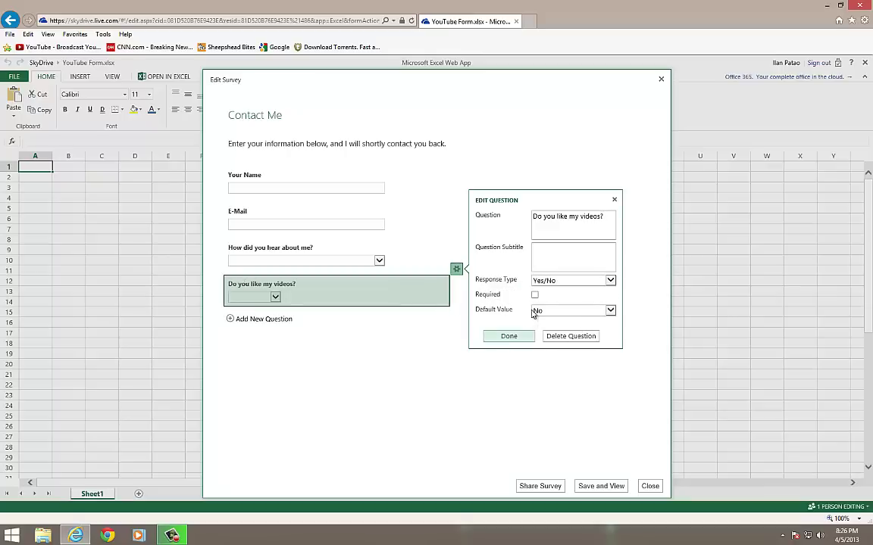
{"action": "left_click", "coordinate": [536, 295]}
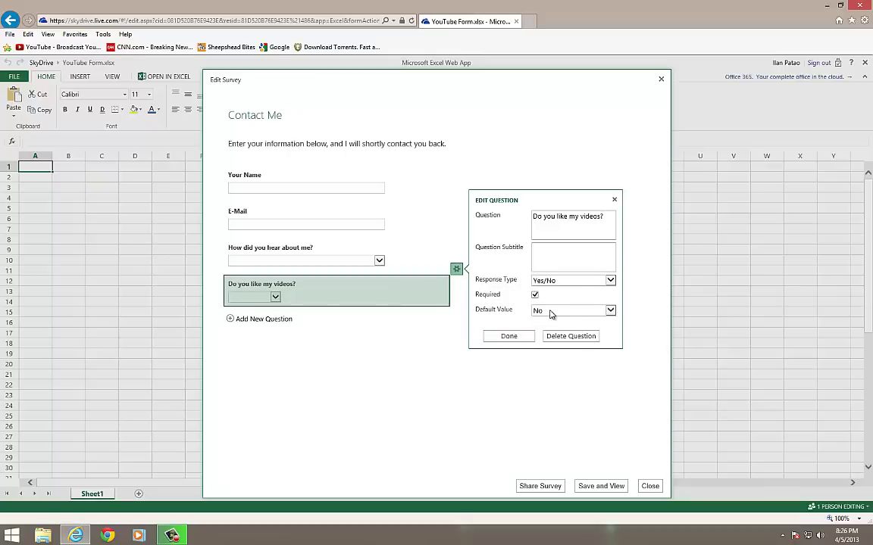
{"action": "left_click", "coordinate": [551, 311]}
{"action": "left_click", "coordinate": [549, 302]}
{"action": "left_click", "coordinate": [508, 336]}
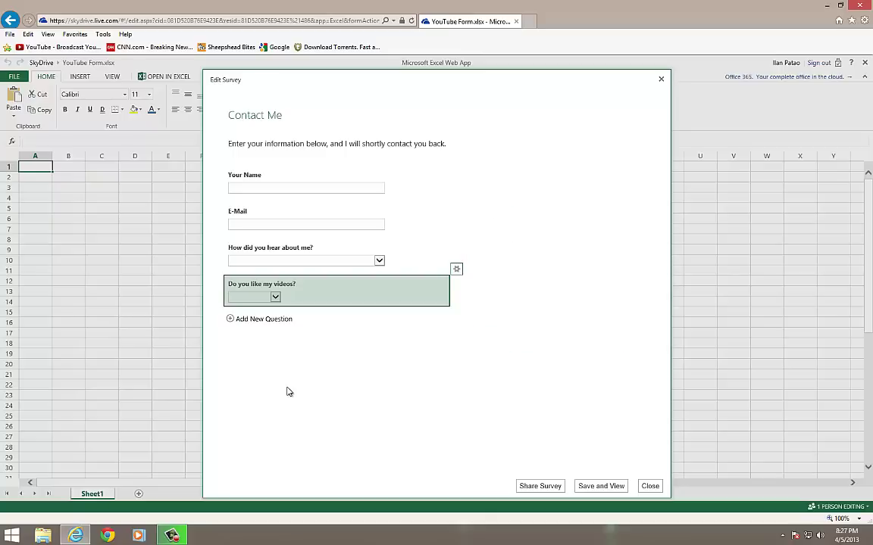
Add a 'Description and Comments' question with a Paragraph Text response
{"action": "left_click", "coordinate": [236, 319]}
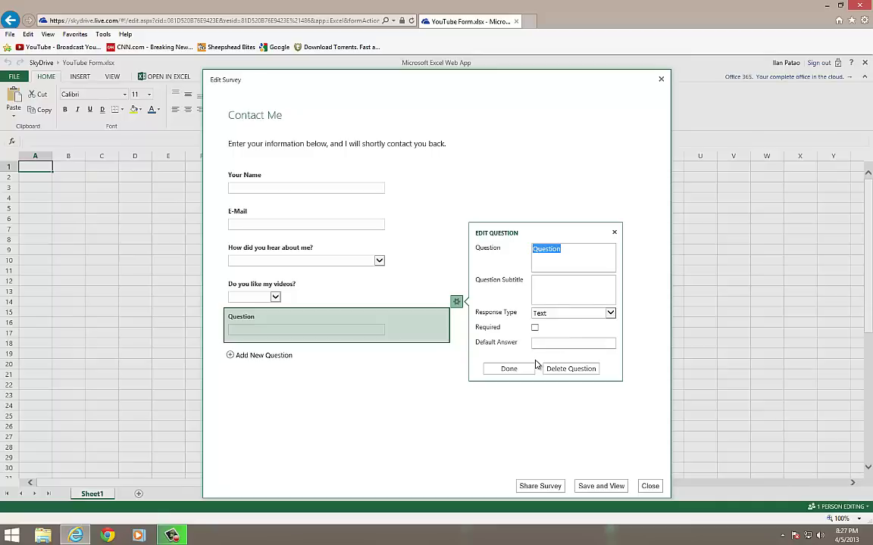
{"action": "type", "text": "Description and Commen"}
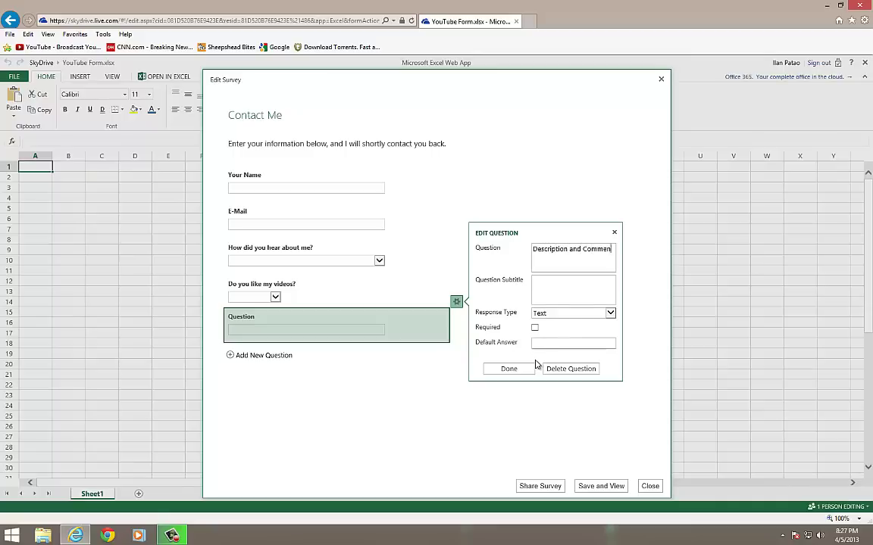
{"action": "type", "text": "ts"}
{"action": "left_click", "coordinate": [558, 313]}
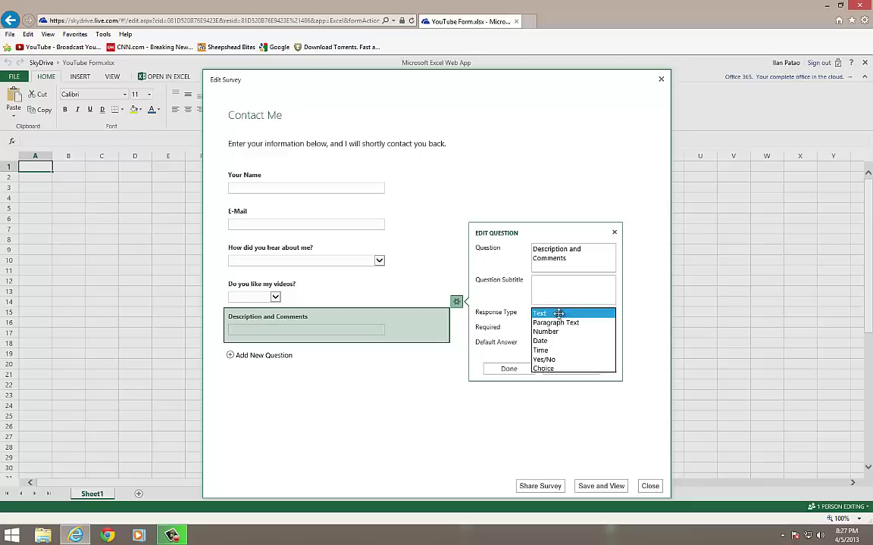
{"action": "left_click", "coordinate": [564, 323]}
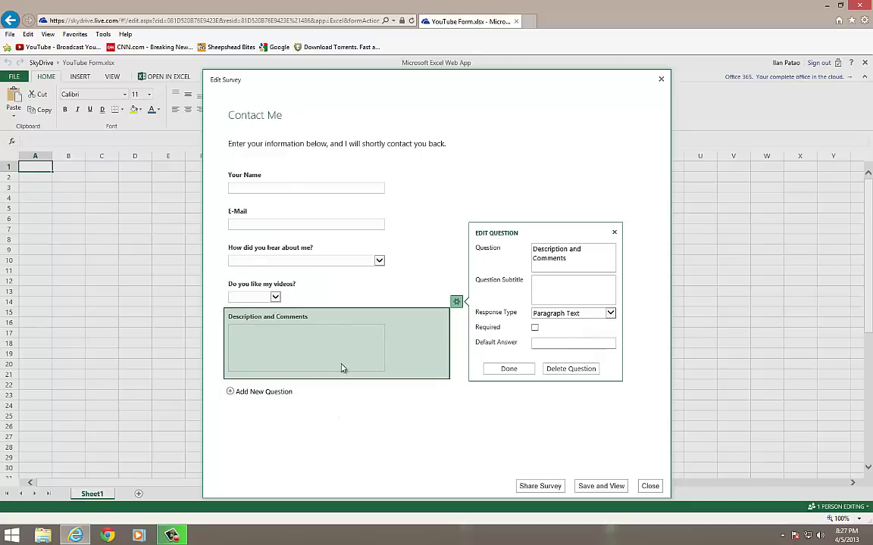
{"action": "left_click", "coordinate": [510, 369]}
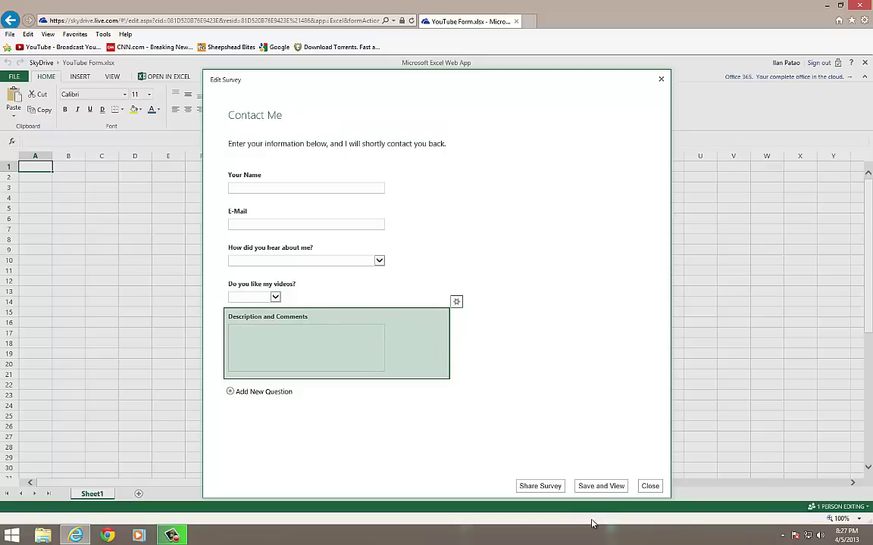
Save the survey and try the E-Mail, choice, Yes/No and comments fields in the preview
{"action": "left_click", "coordinate": [602, 487]}
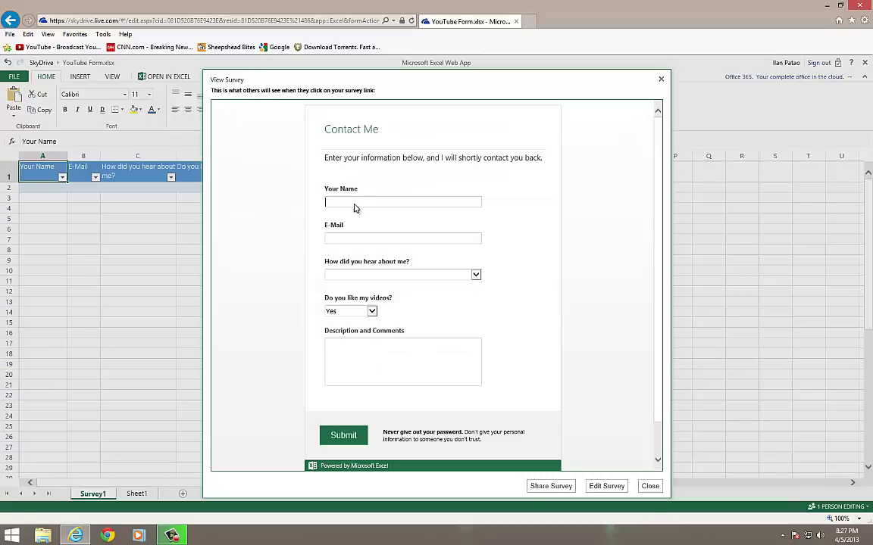
{"action": "left_click", "coordinate": [406, 240]}
{"action": "left_click", "coordinate": [361, 276]}
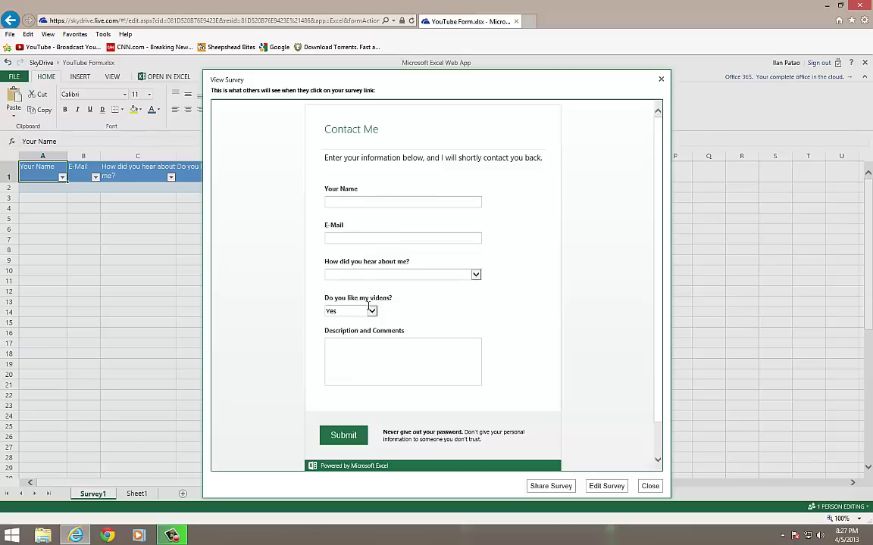
{"action": "left_click", "coordinate": [369, 308]}
{"action": "left_click", "coordinate": [346, 322]}
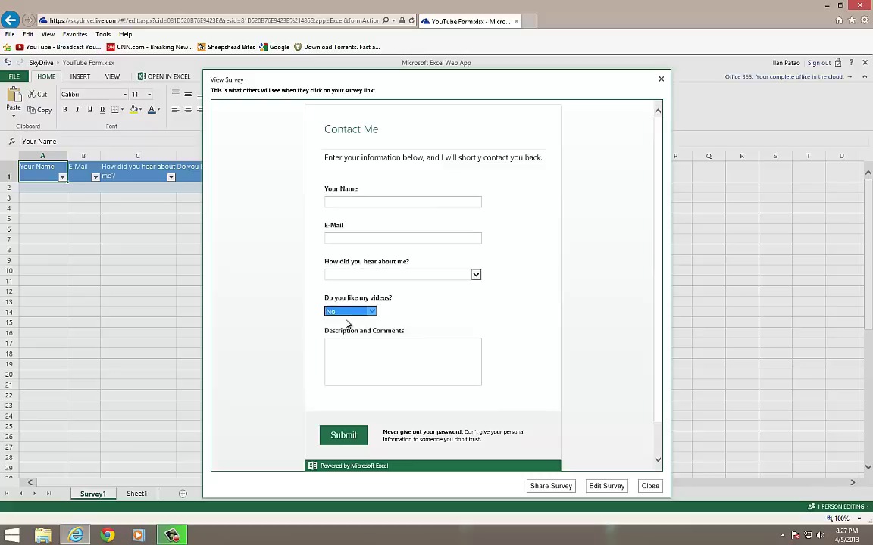
{"action": "left_click", "coordinate": [348, 311]}
{"action": "key", "text": "Up"}
{"action": "left_click", "coordinate": [444, 366]}
{"action": "left_click", "coordinate": [406, 369]}
Generate the survey's public sdrv.ms link, copy it, and close the sharing dialog
{"action": "left_click", "coordinate": [553, 486]}
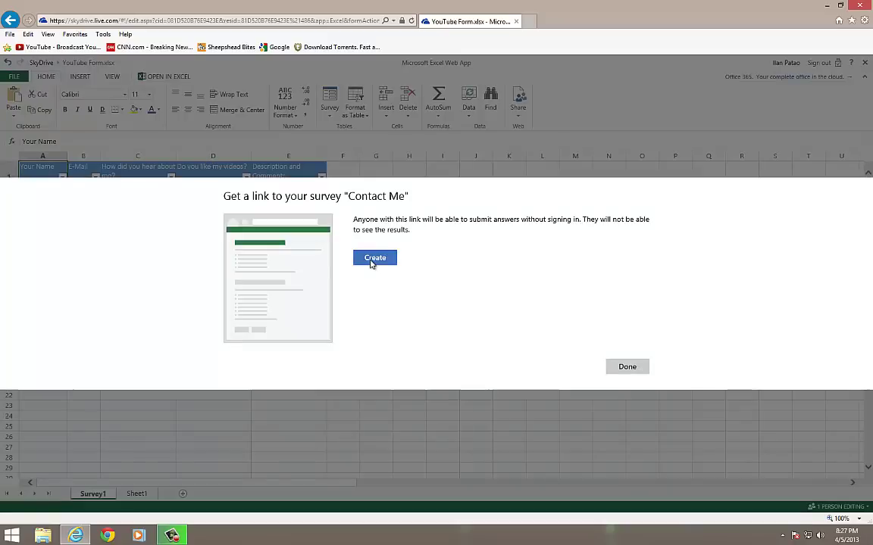
{"action": "left_click", "coordinate": [373, 258]}
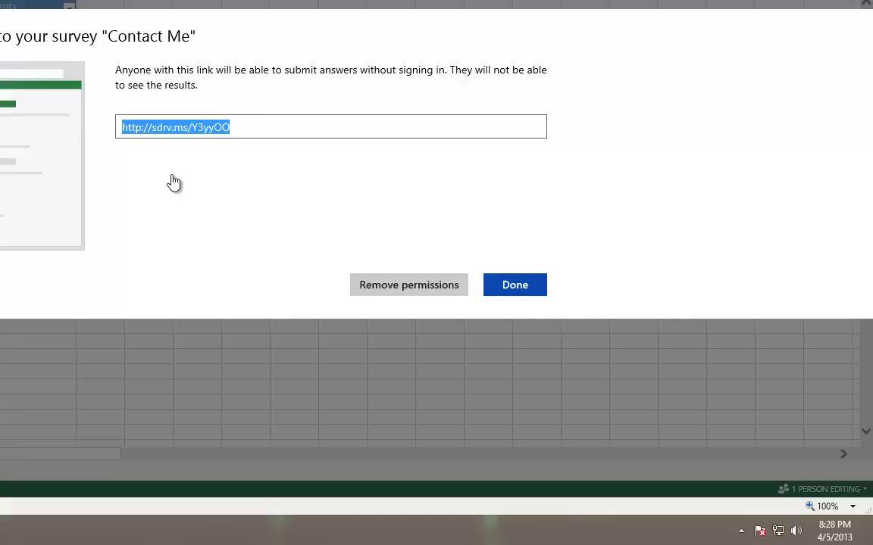
{"action": "right_click", "coordinate": [186, 128]}
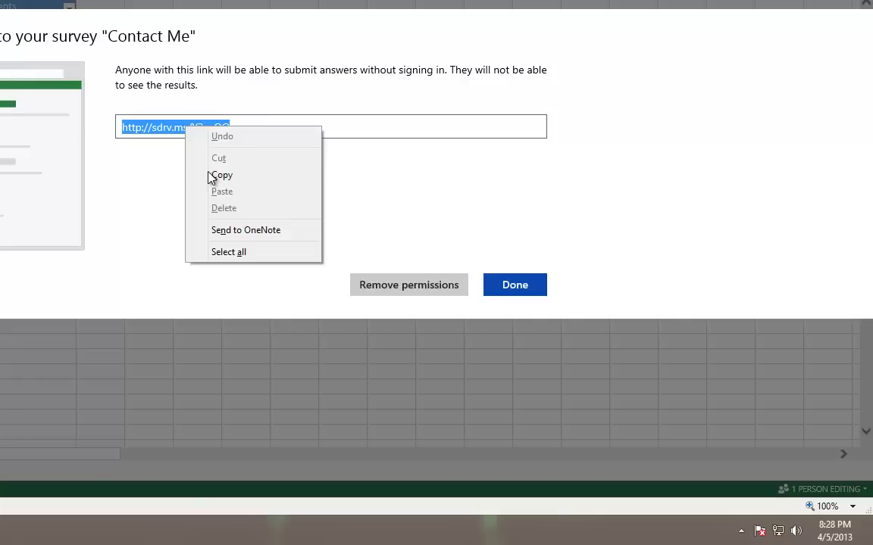
{"action": "left_click", "coordinate": [518, 286]}
{"action": "left_click", "coordinate": [519, 288]}
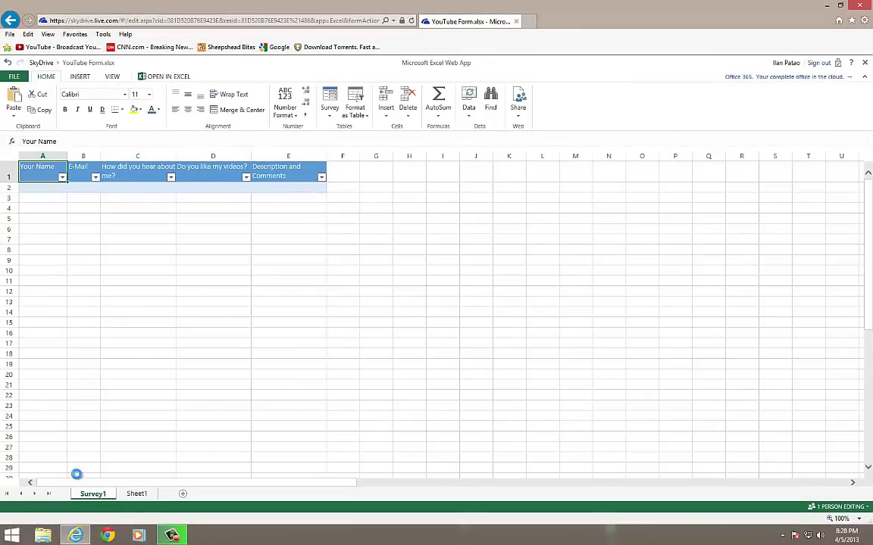
Open a second Internet Explorer window and snap Excel left and IE right
{"action": "right_click", "coordinate": [76, 536]}
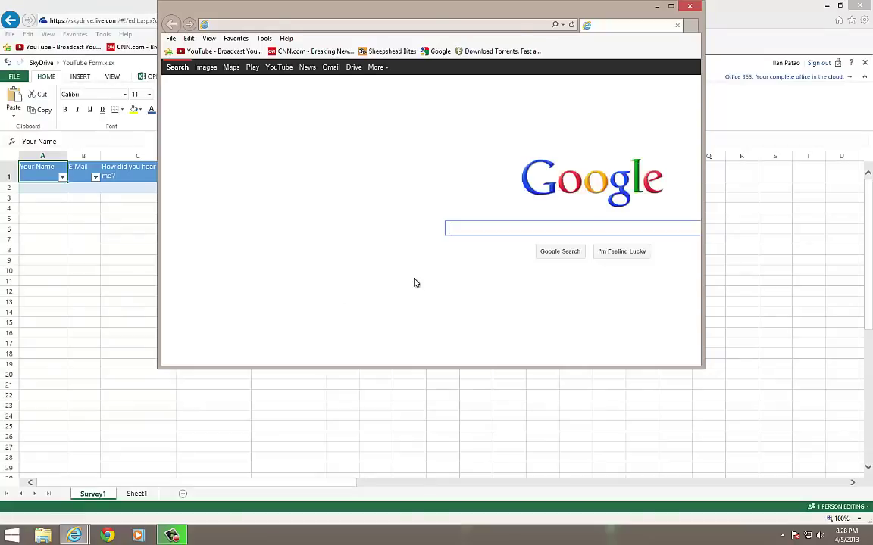
{"action": "double_click", "coordinate": [438, 10]}
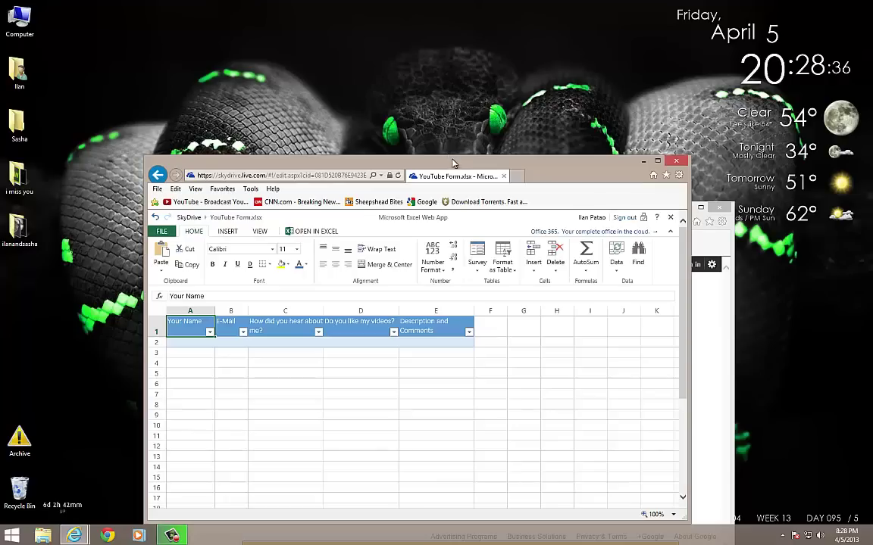
{"action": "key", "text": "super+Left"}
{"action": "left_click_drag", "start_coordinate": [533, 220], "coordinate": [871, 303]}
Load the copied survey short link in the right-hand browser window
{"action": "left_click", "coordinate": [556, 23]}
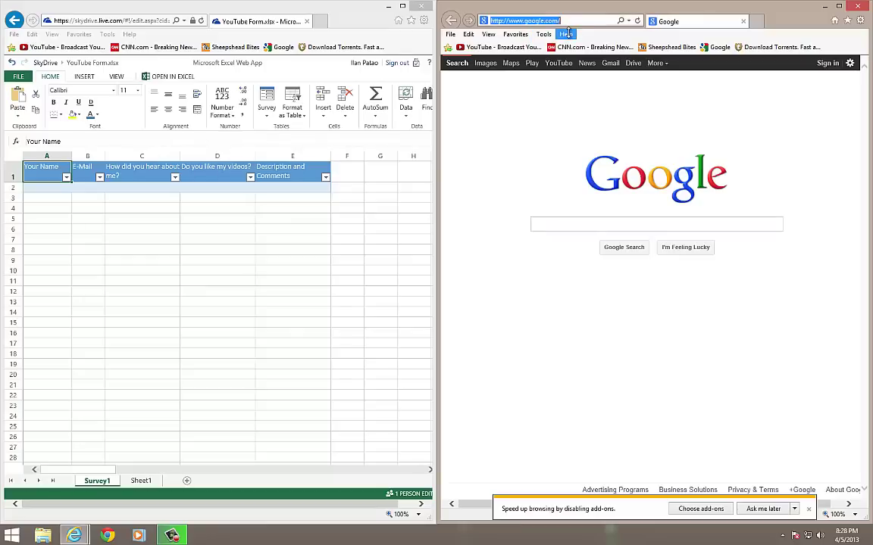
{"action": "type", "text": "http://sdrv.ms/Y3yyOO"}
{"action": "key", "text": "Return"}
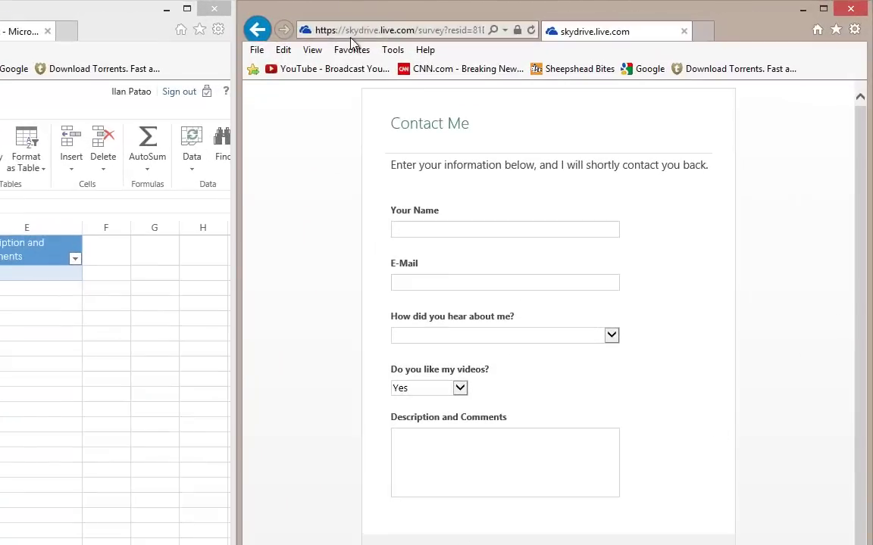
With the Contact Me form loaded, open Internet Explorer's View menu
{"action": "left_click", "coordinate": [313, 50]}
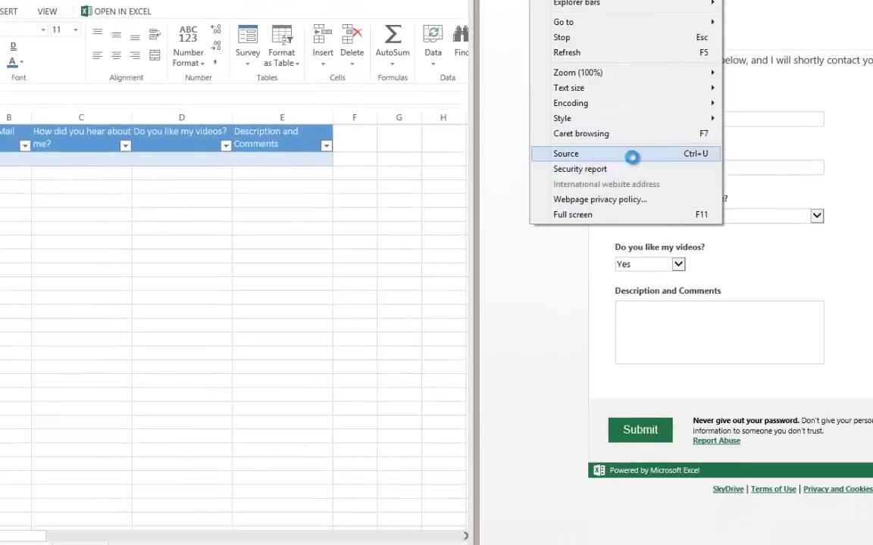
{"action": "left_click", "coordinate": [629, 154]}
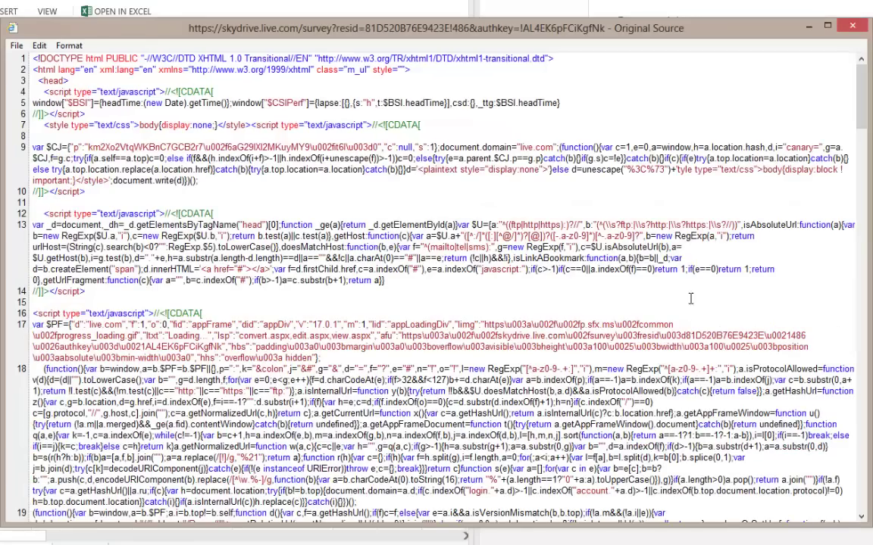
{"action": "scroll", "coordinate": [227, 328], "scroll_direction": "down", "scroll_amount": 15}
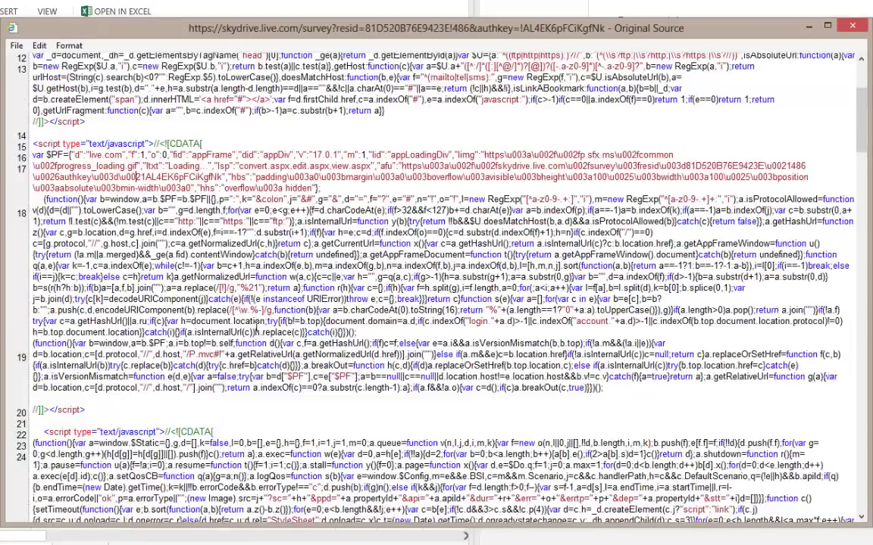
{"action": "scroll", "coordinate": [272, 327], "scroll_direction": "down", "scroll_amount": 20}
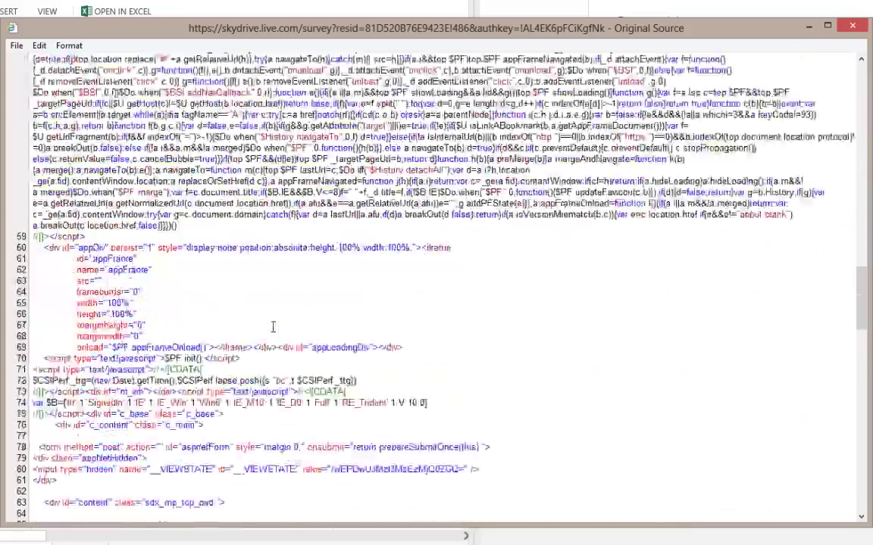
{"action": "scroll", "coordinate": [503, 299], "scroll_direction": "down", "scroll_amount": 6}
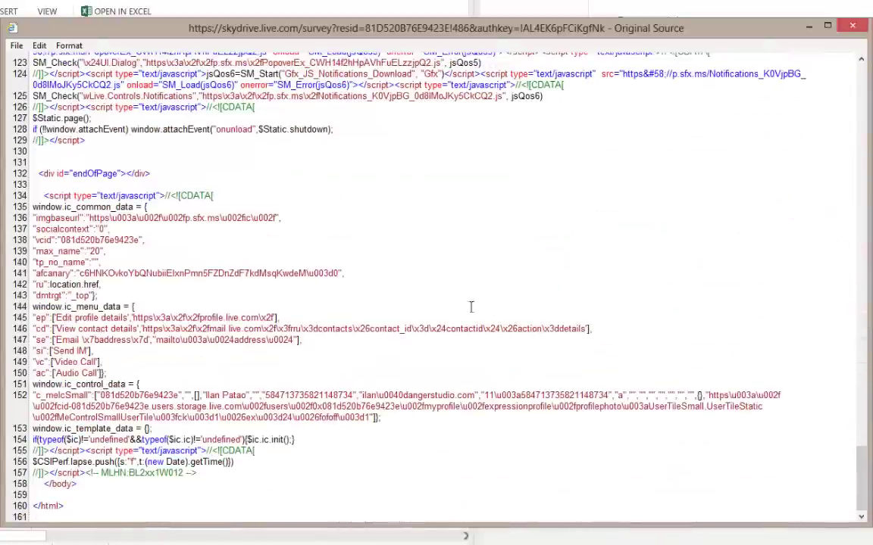
{"action": "scroll", "coordinate": [331, 296], "scroll_direction": "up", "scroll_amount": 3}
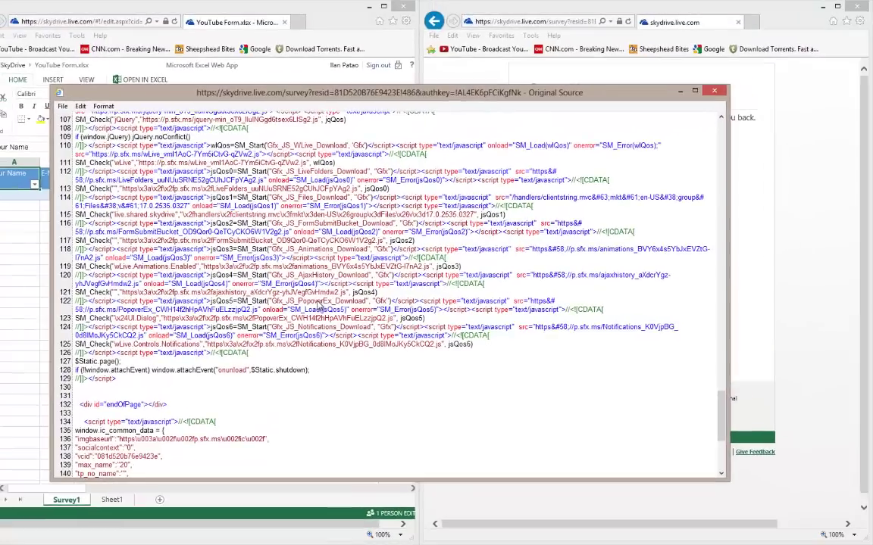
{"action": "scroll", "coordinate": [319, 312], "scroll_direction": "down", "scroll_amount": 4}
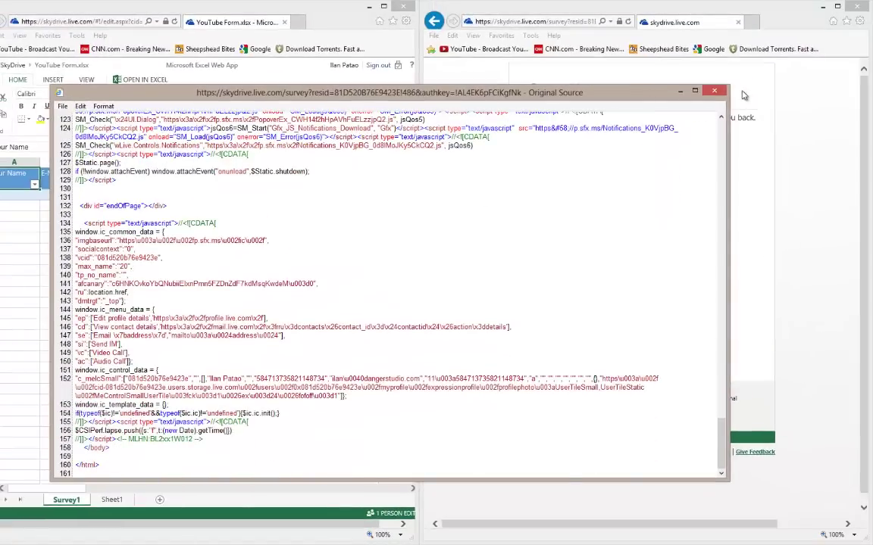
{"action": "left_click", "coordinate": [714, 91]}
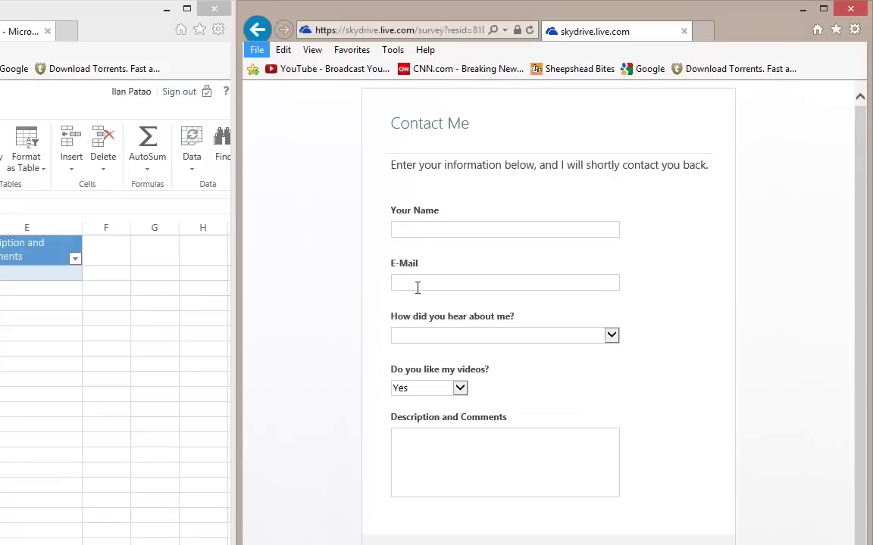
Enter a name and e-mail, choose YouTube, keep Yes, and type a 'Great video, keep them coming!' comment
{"action": "left_click", "coordinate": [452, 228]}
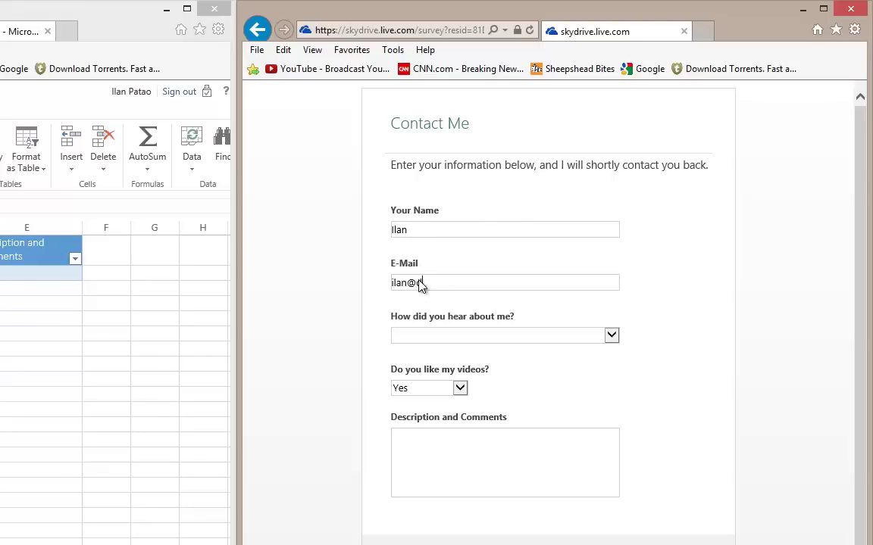
{"action": "type", "text": ".com"}
{"action": "left_click", "coordinate": [449, 341]}
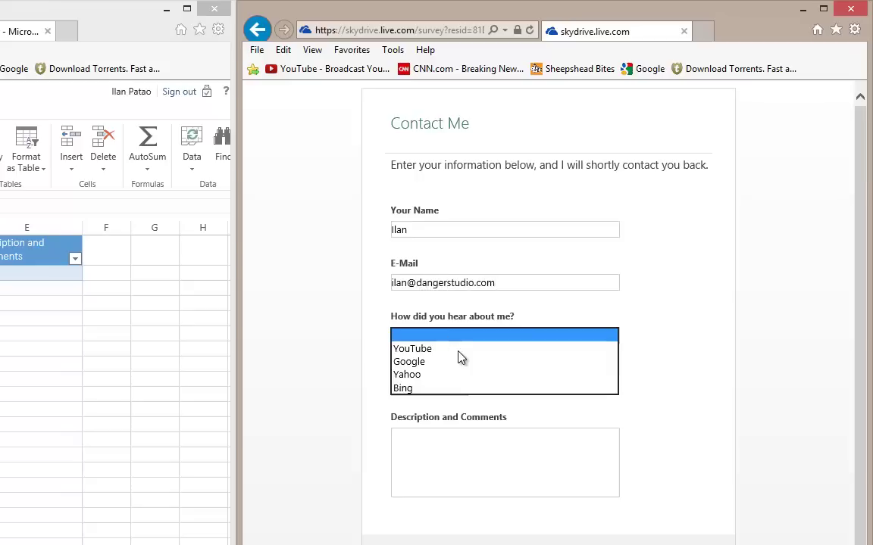
{"action": "left_click", "coordinate": [442, 348]}
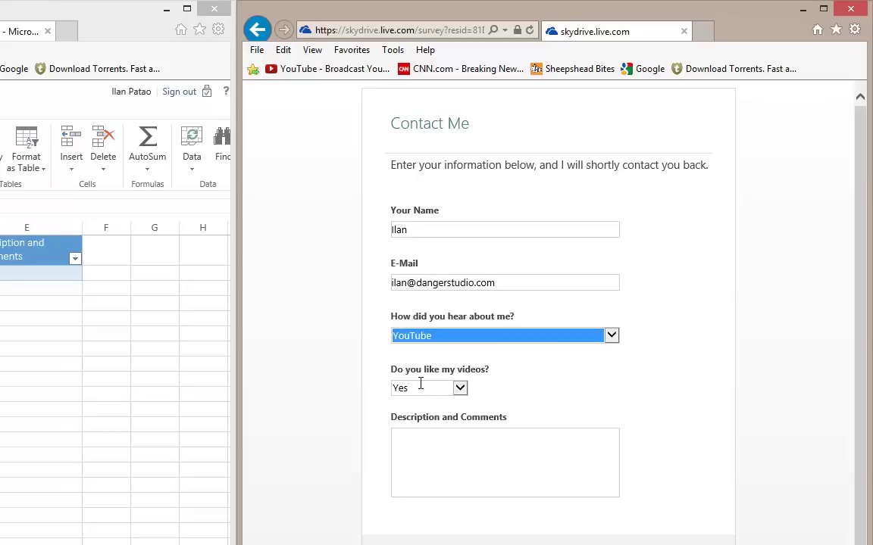
{"action": "left_click", "coordinate": [511, 462]}
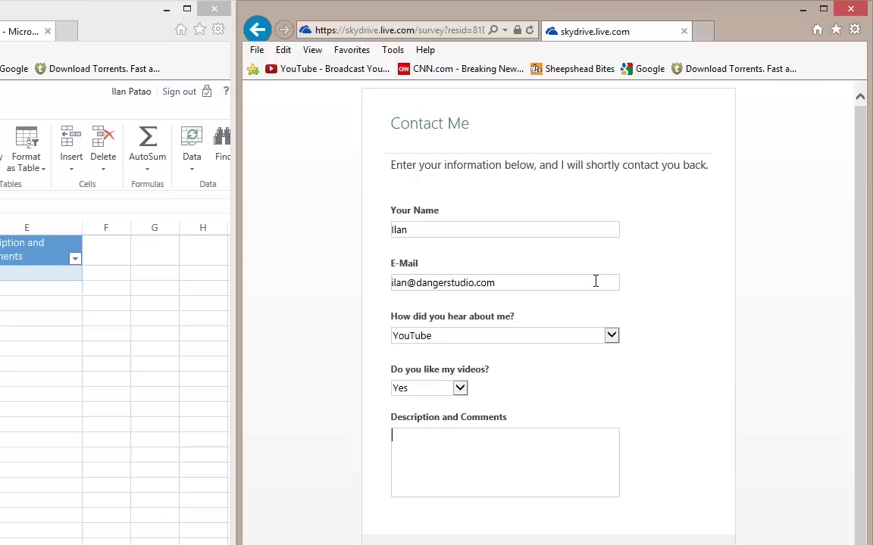
{"action": "type", "text": "Great video, keep them coming"}
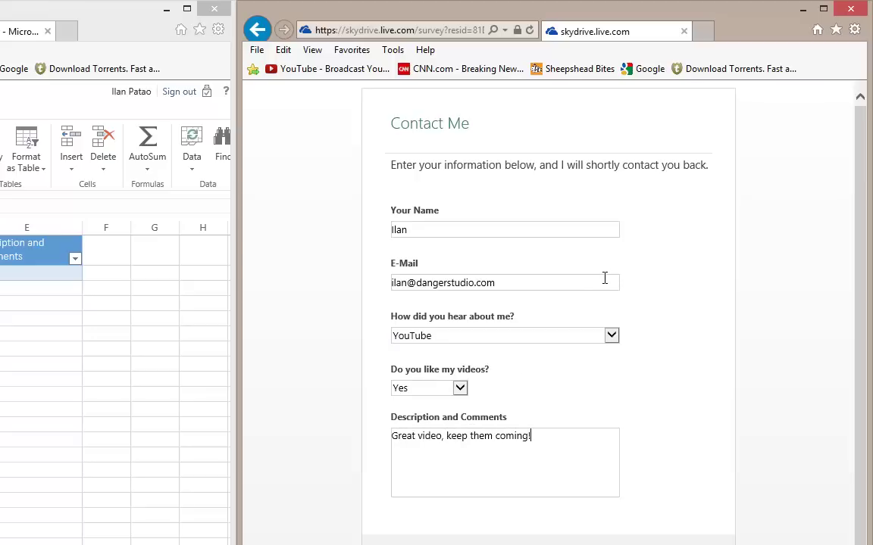
{"action": "type", "text": "! Subscribe to my channel! T"}
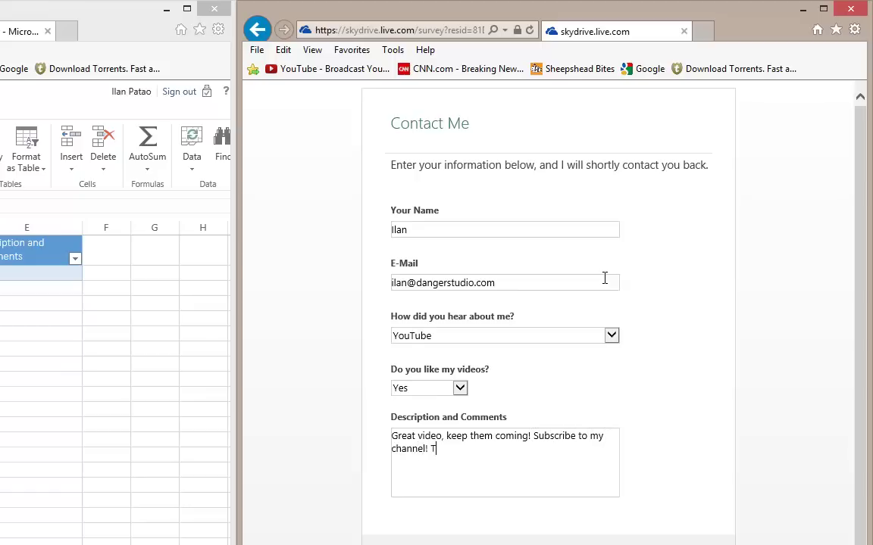
{"action": "type", "text": "hank you"}
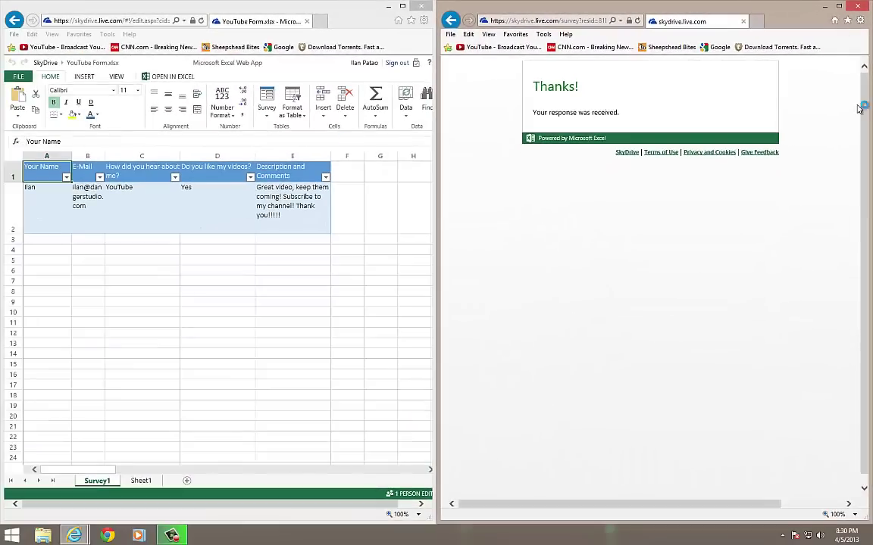
Bring the Excel window forward and maximize it to see the response in row 2
{"action": "left_click", "coordinate": [347, 292]}
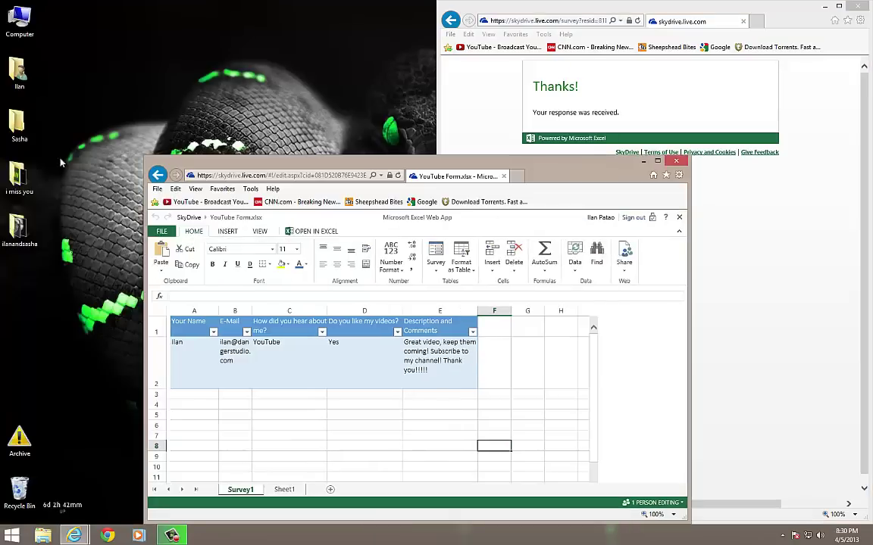
{"action": "double_click", "coordinate": [342, 155]}
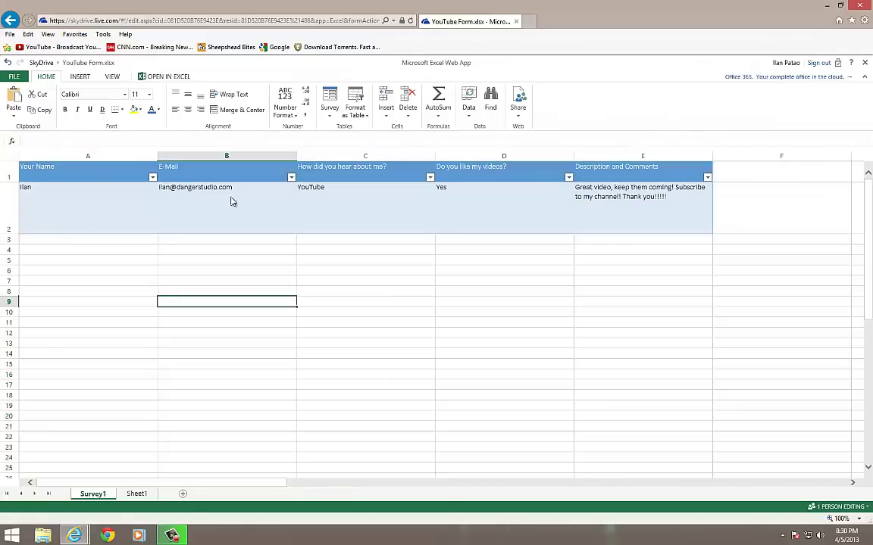
Inspect the first response's cells in row 2: name, e-mail, YouTube, Yes and comment
{"action": "left_click", "coordinate": [225, 194]}
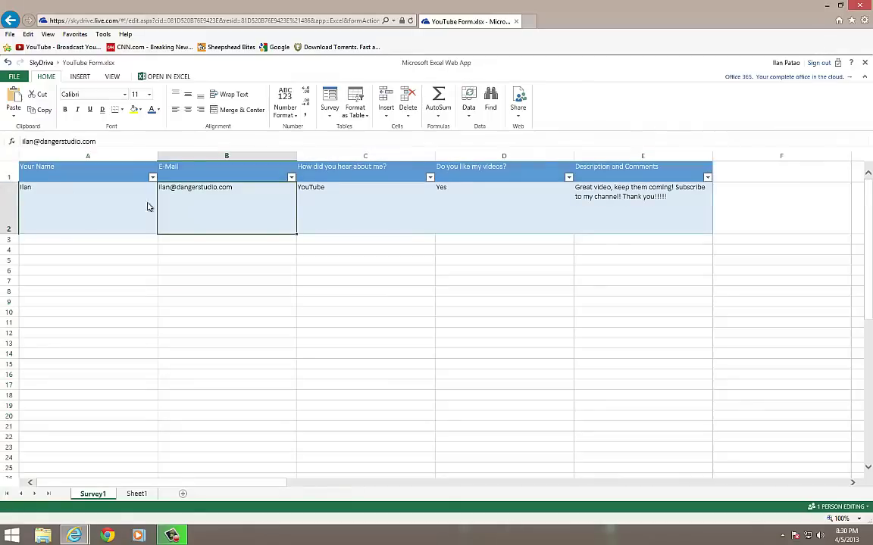
{"action": "left_click", "coordinate": [79, 202]}
{"action": "left_click", "coordinate": [265, 224]}
{"action": "key", "text": "Tab"}
{"action": "left_click", "coordinate": [514, 214]}
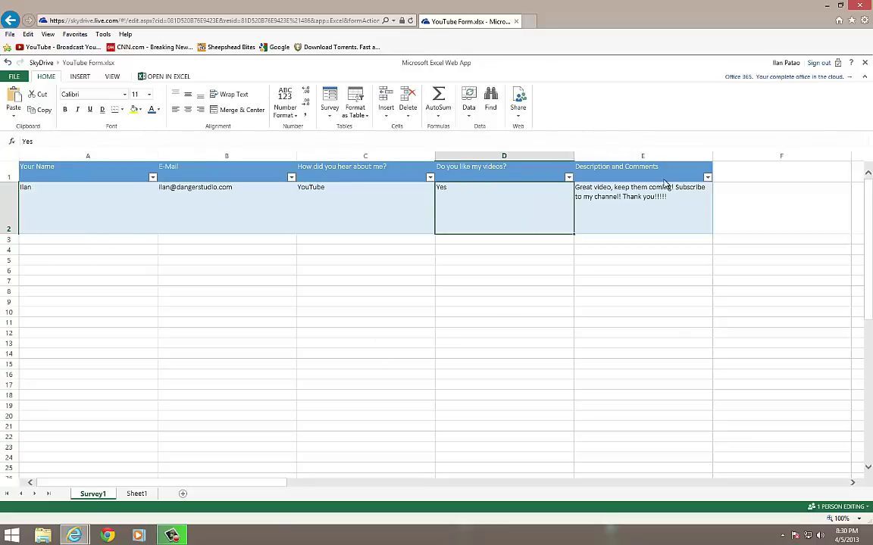
{"action": "left_click", "coordinate": [663, 185]}
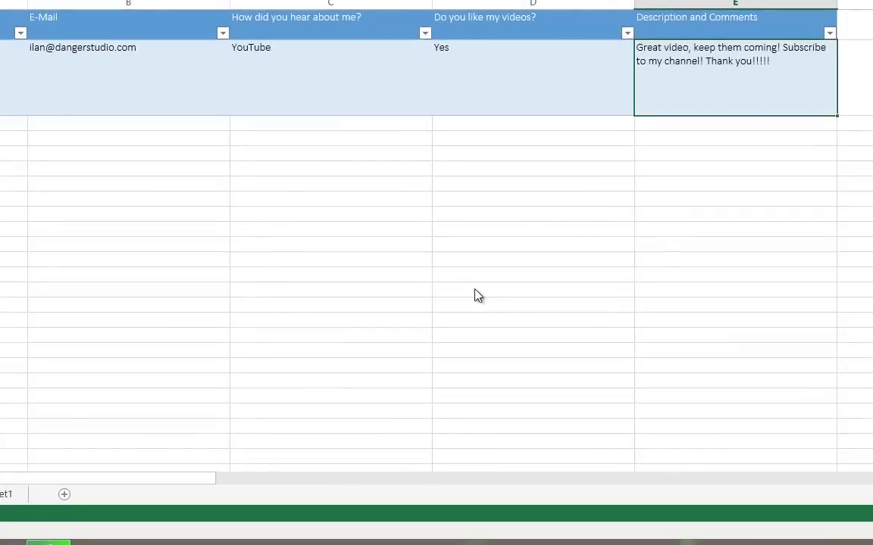
{"action": "left_click", "coordinate": [471, 294]}
{"action": "left_click", "coordinate": [246, 275]}
{"action": "left_click", "coordinate": [84, 245]}
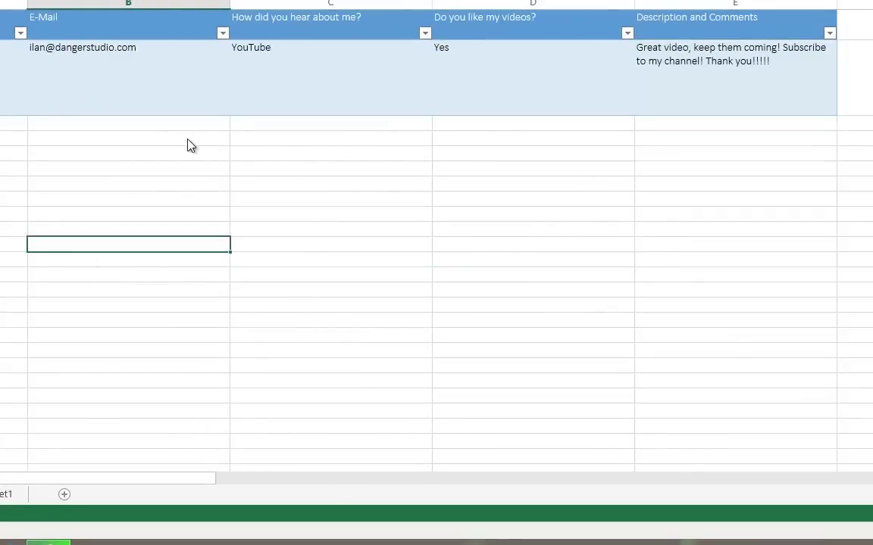
{"action": "left_click", "coordinate": [254, 142]}
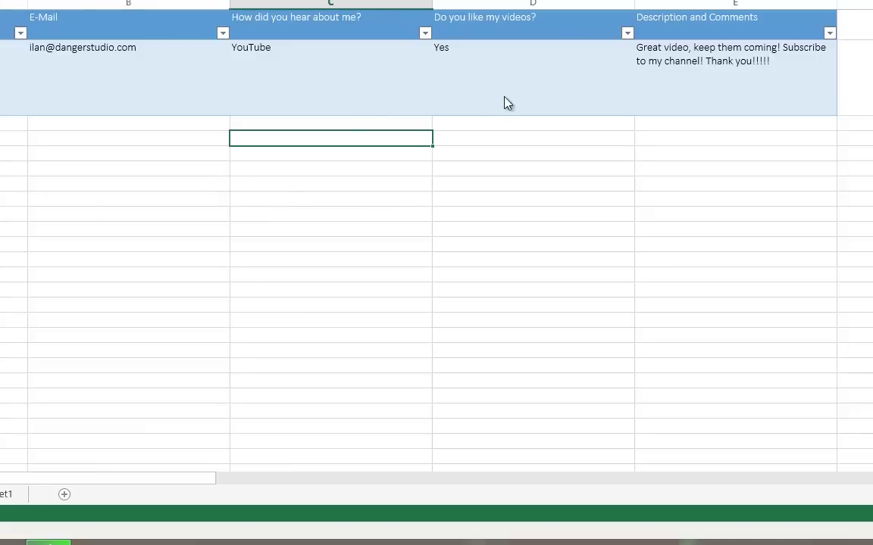
Reselect the Yes answer in D2, then show the Thanks confirmation page beside the sheet
{"action": "left_click", "coordinate": [498, 62]}
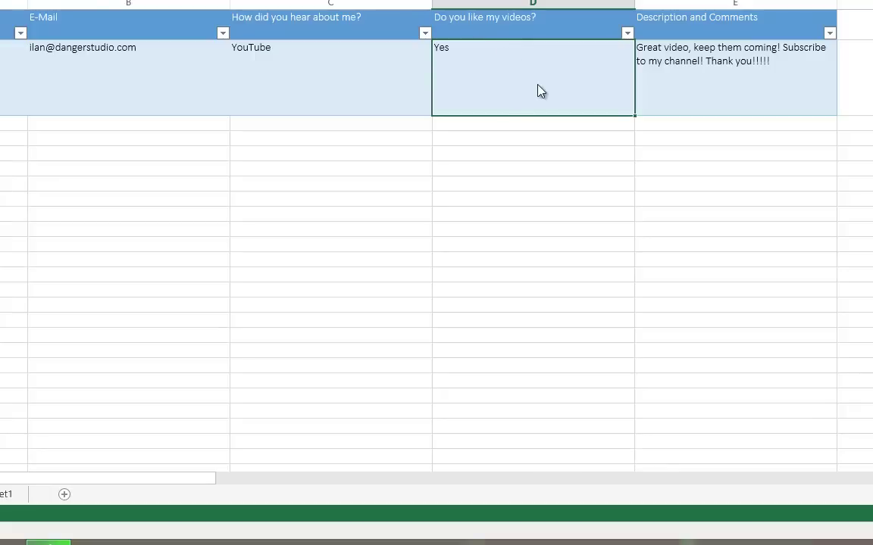
{"action": "left_click", "coordinate": [543, 128]}
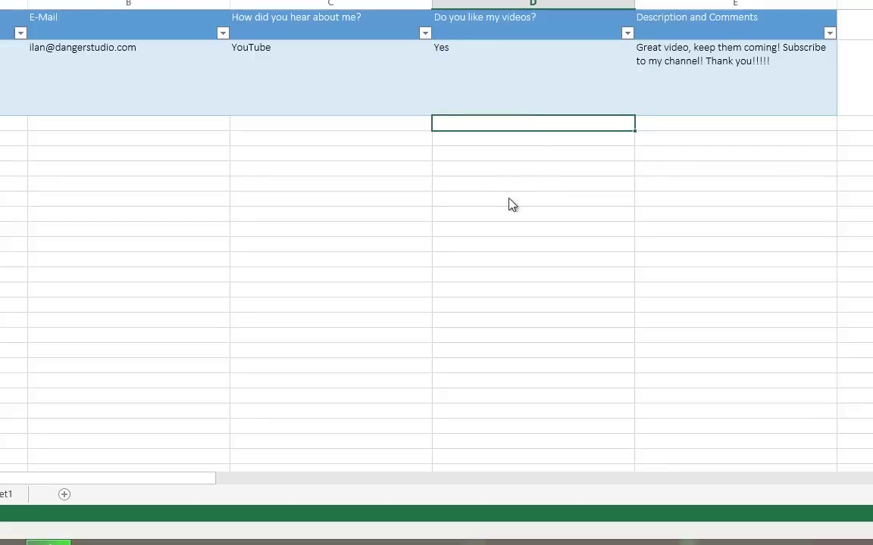
{"action": "left_click", "coordinate": [171, 244]}
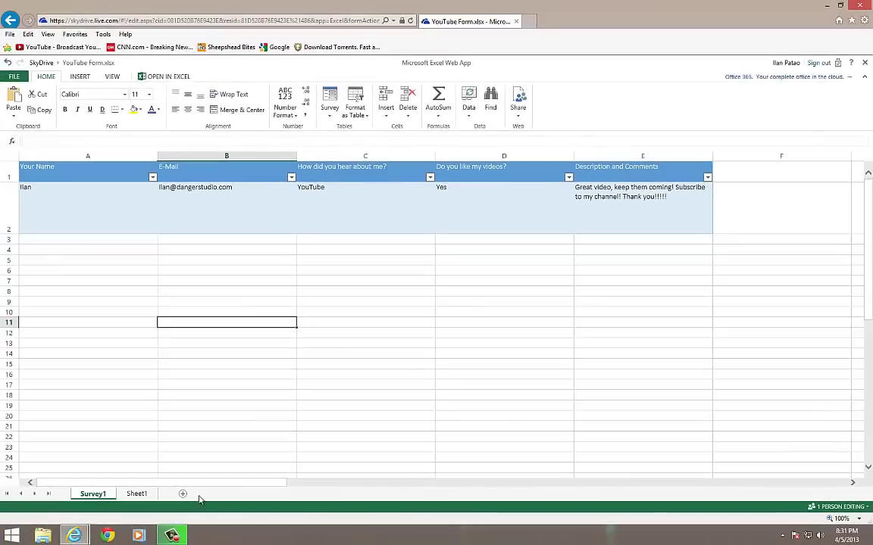
{"action": "left_click", "coordinate": [219, 251]}
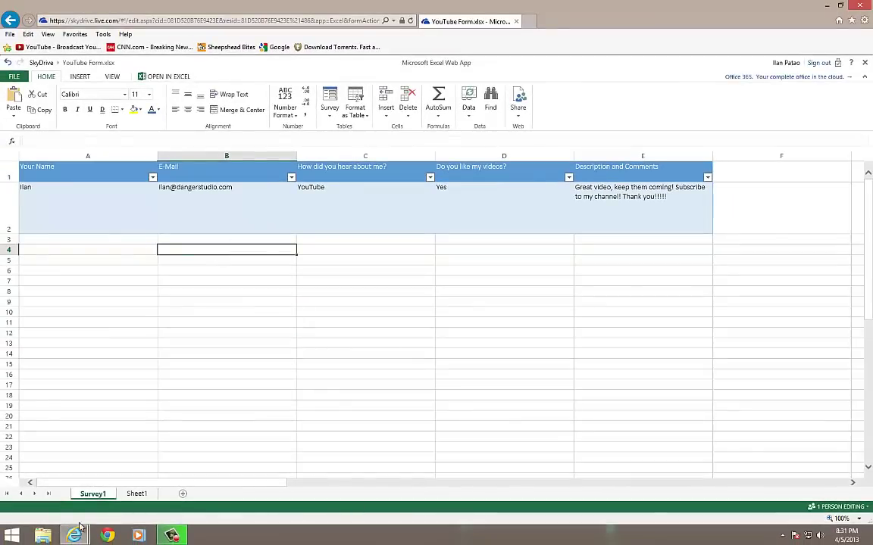
{"action": "mouse_move", "coordinate": [74, 535]}
{"action": "left_click", "coordinate": [202, 500]}
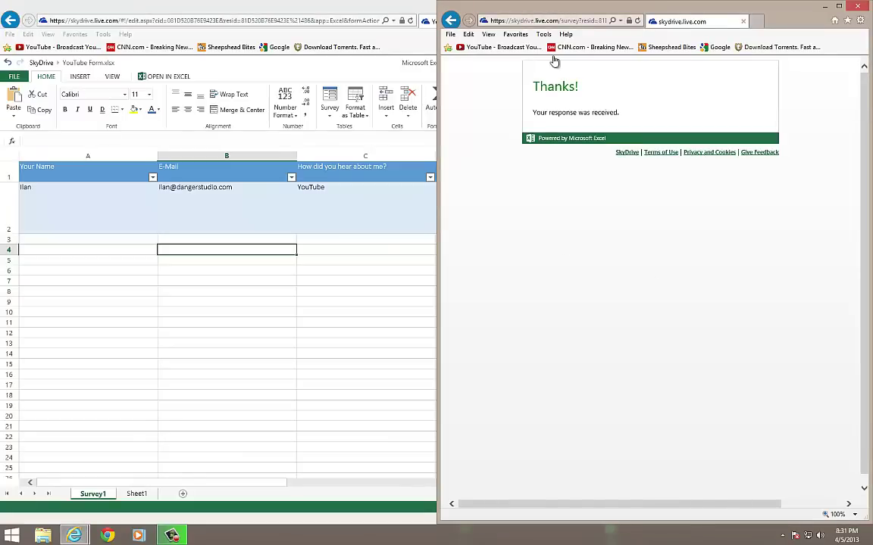
Load the Google home page in the side window and return to the spreadsheet
{"action": "left_click", "coordinate": [498, 47]}
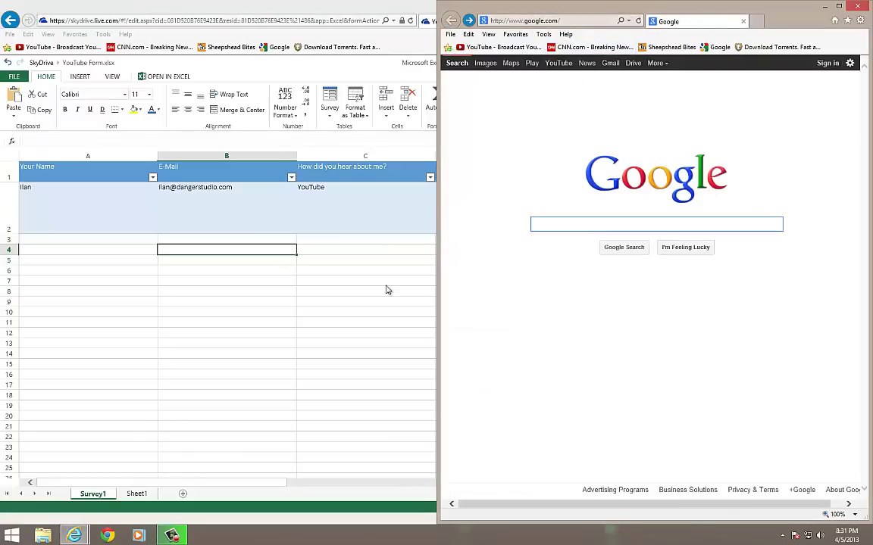
{"action": "left_click", "coordinate": [309, 266]}
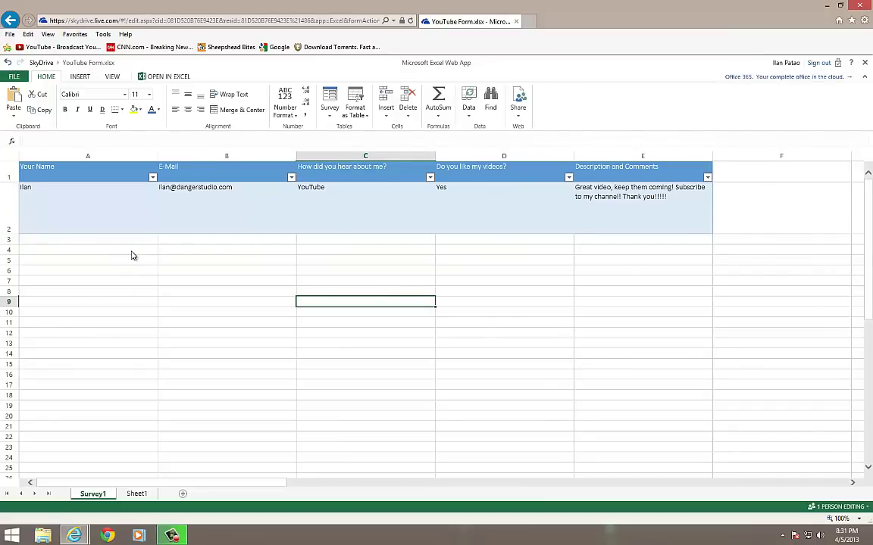
{"action": "left_click", "coordinate": [626, 253]}
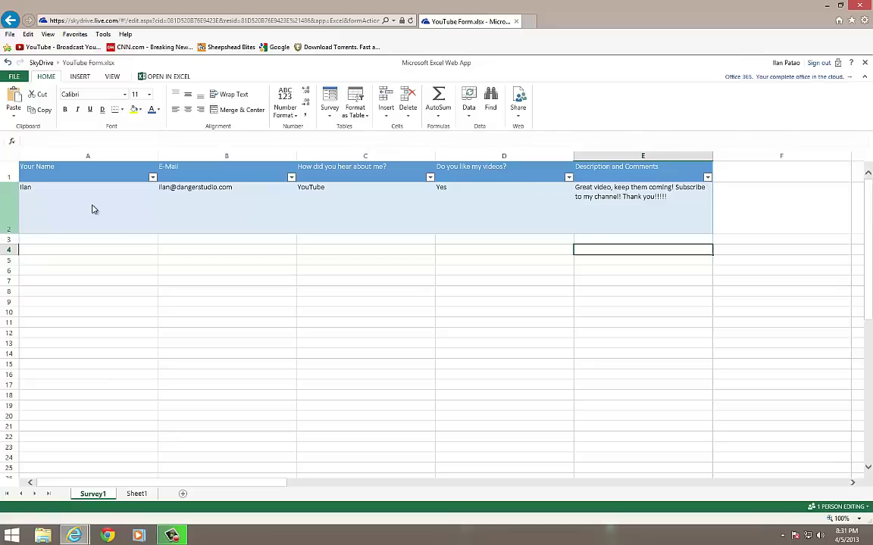
{"action": "left_click", "coordinate": [506, 321]}
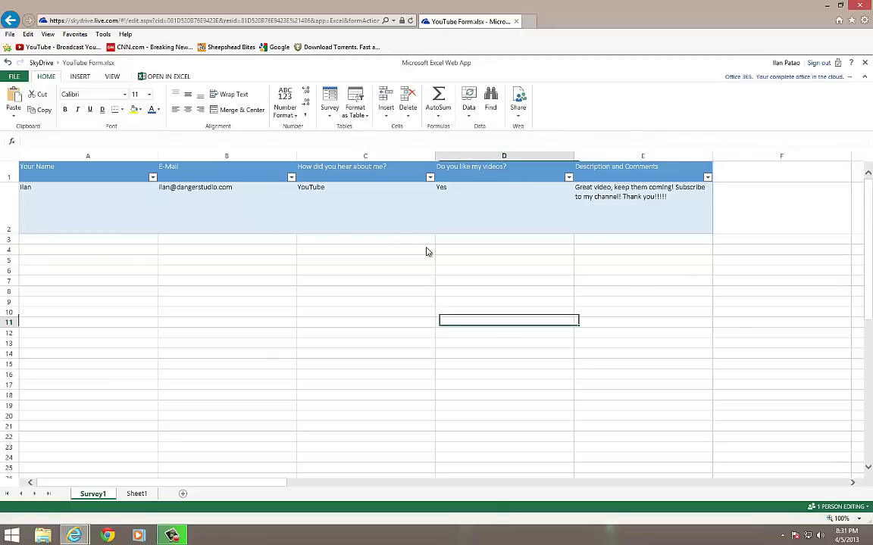
{"action": "left_click", "coordinate": [453, 262]}
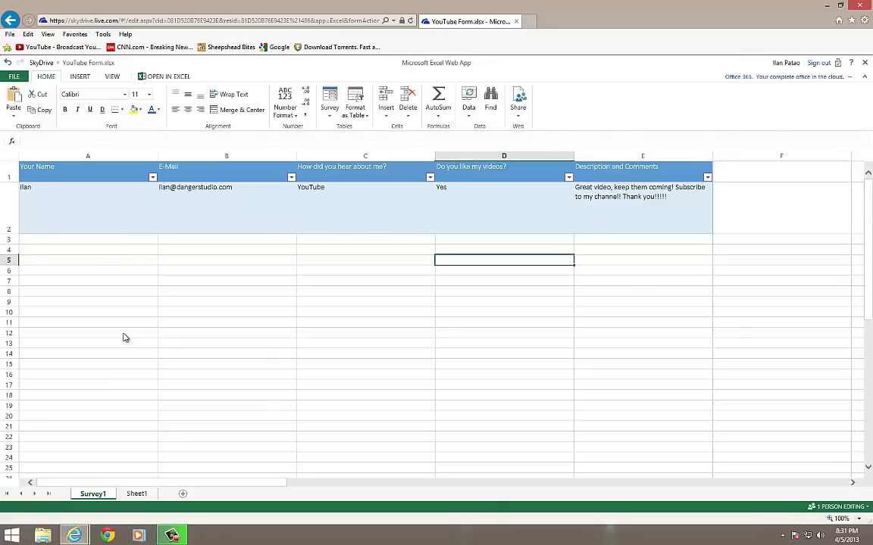
Switch windows from the taskbar and click around the Survey1 sheet's cells
{"action": "left_click", "coordinate": [172, 535]}
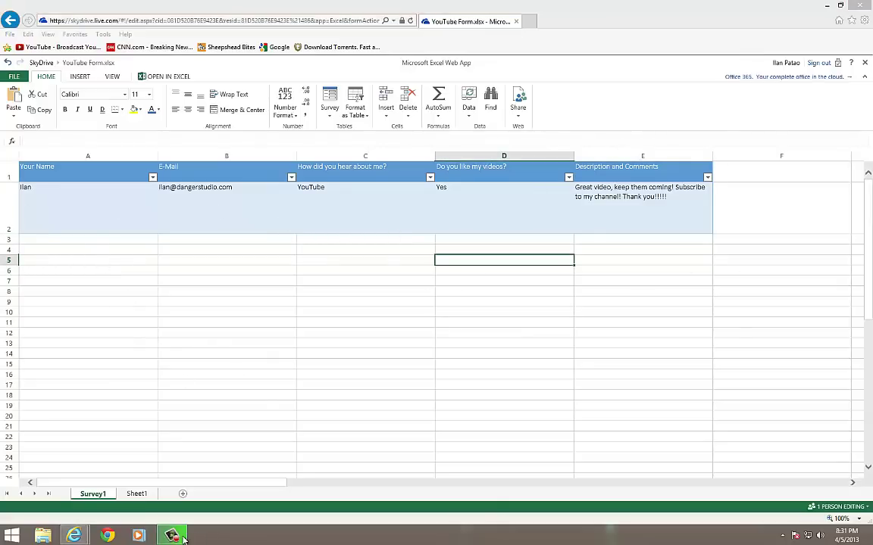
{"action": "left_click", "coordinate": [559, 293]}
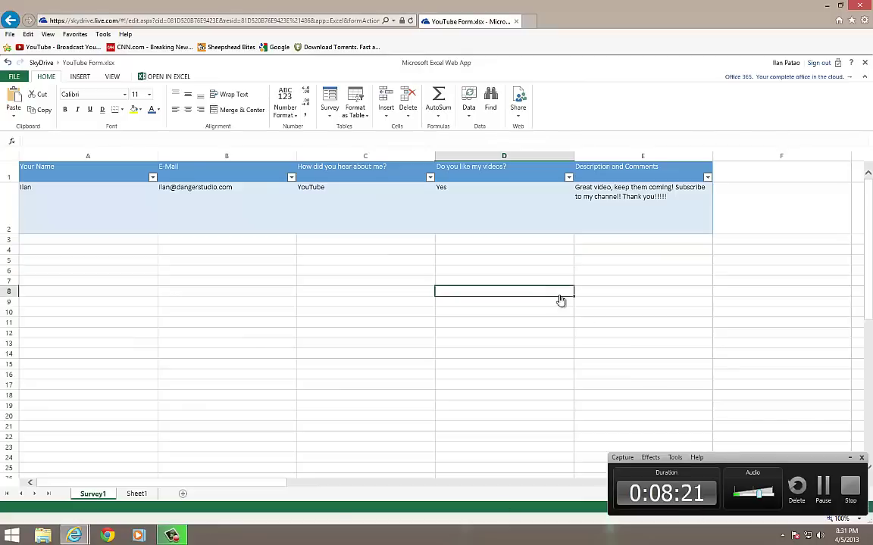
{"action": "left_click", "coordinate": [849, 459]}
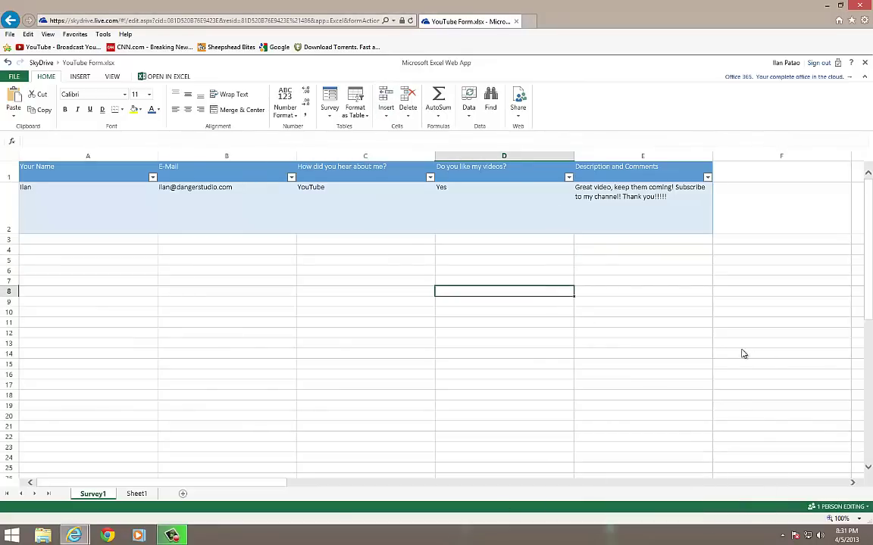
{"action": "left_click", "coordinate": [667, 322]}
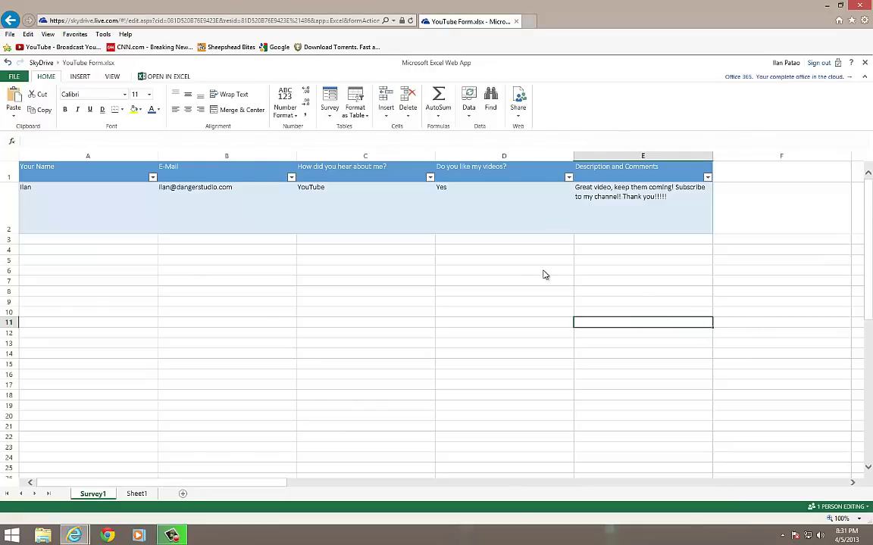
{"action": "left_click", "coordinate": [568, 271]}
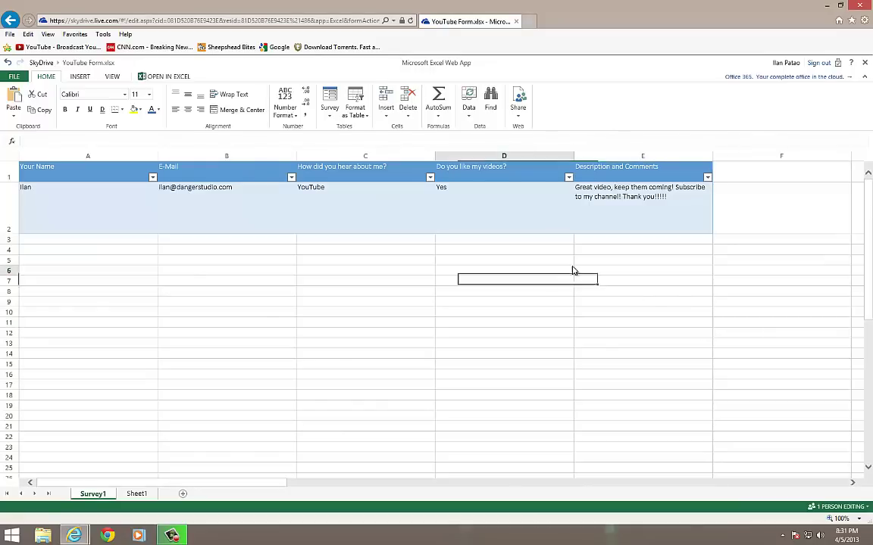
{"action": "left_click", "coordinate": [289, 282]}
{"action": "left_click", "coordinate": [606, 271]}
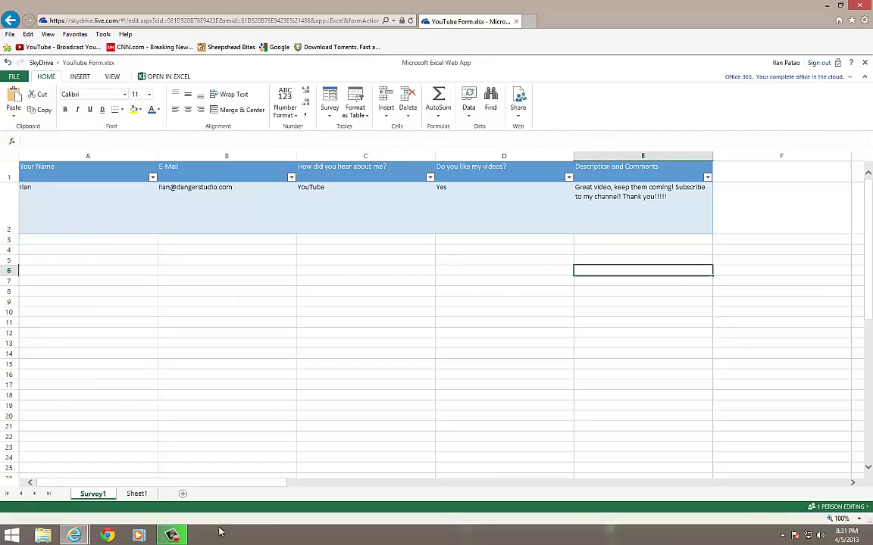
Bring the Google window beside the sheet and load the survey's short link in it
{"action": "mouse_move", "coordinate": [74, 535]}
{"action": "left_click", "coordinate": [189, 494]}
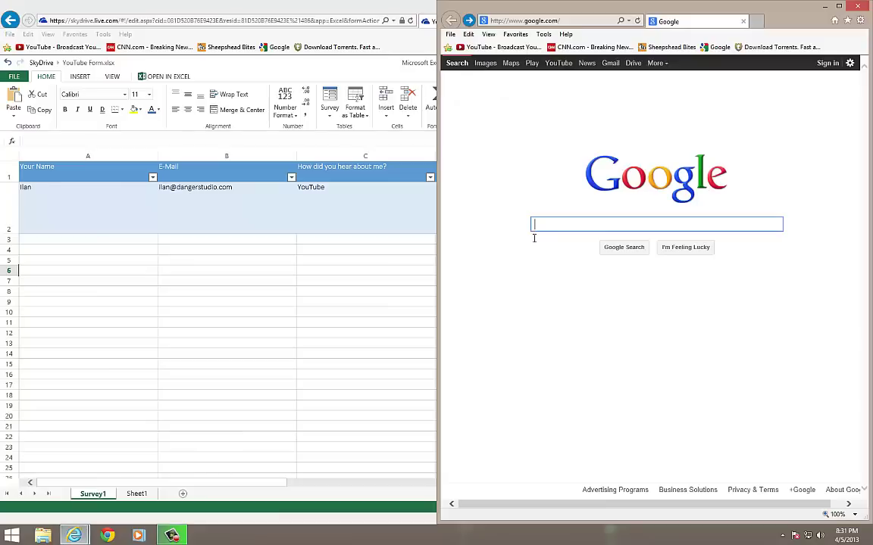
{"action": "left_click", "coordinate": [530, 21]}
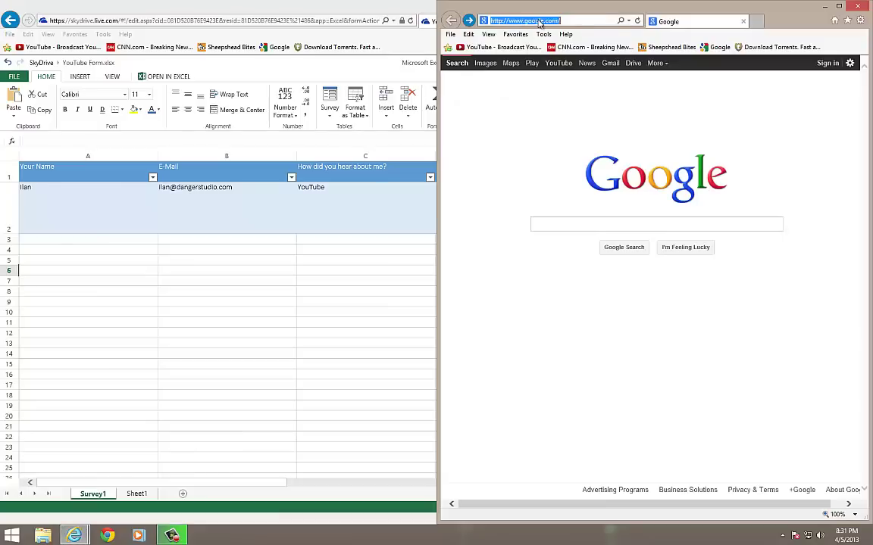
{"action": "type", "text": "http://sdrv.ms/Y3yyOO"}
{"action": "key", "text": "Return"}
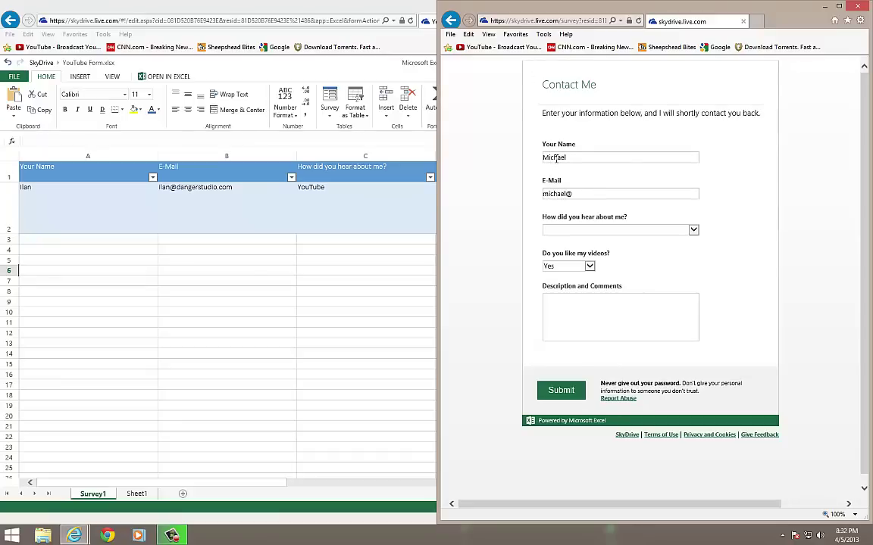
Finish the name and e-mail, choose Google and Yes, and start typing 'Look to your right' comment
{"action": "type", "text": "om"}
{"action": "key", "text": "Tab"}
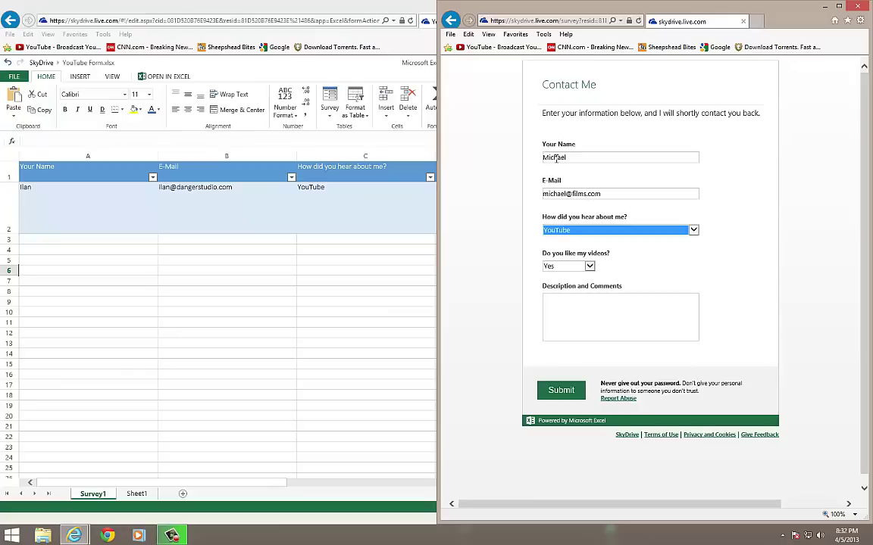
{"action": "key", "text": "Tab"}
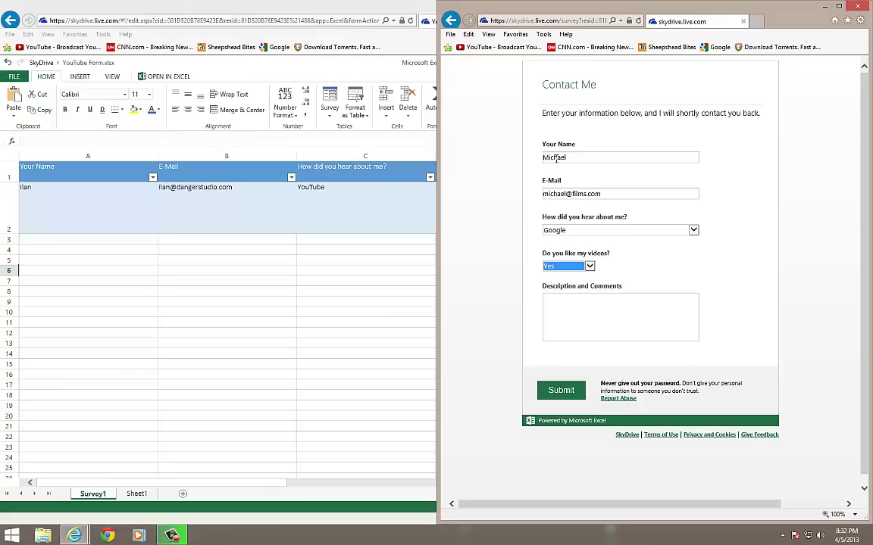
{"action": "key", "text": "Tab"}
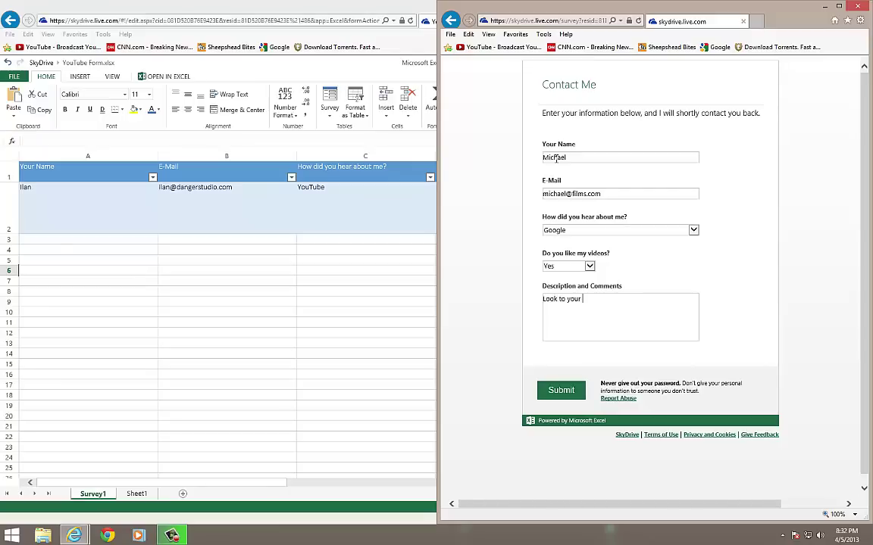
{"action": "type", "text": "Look to your right, see the live responses!"}
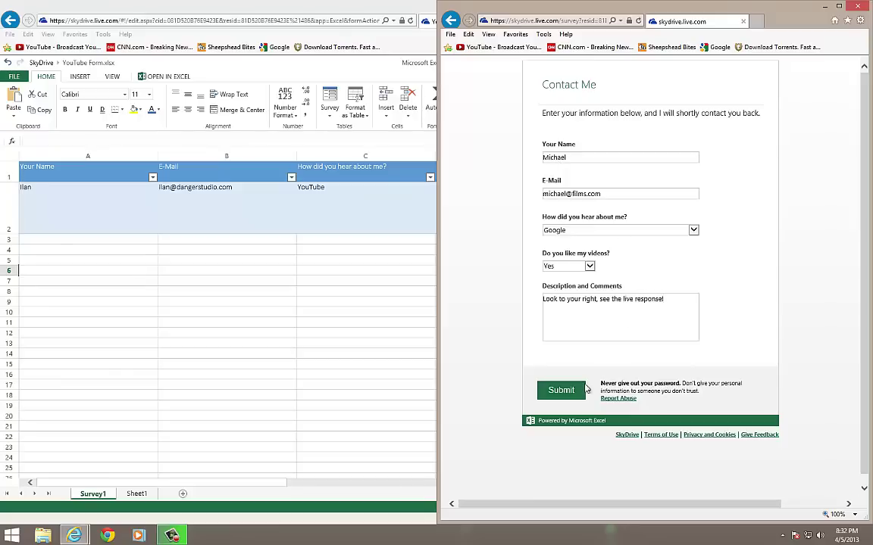
Submit the second survey response and return to the sheet to view it in row 3
{"action": "left_click", "coordinate": [561, 389]}
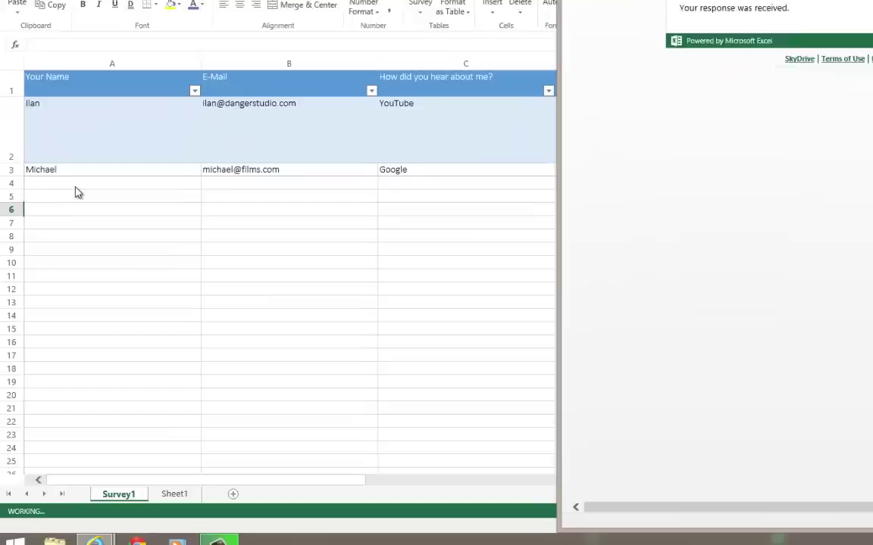
{"action": "left_click", "coordinate": [13, 124]}
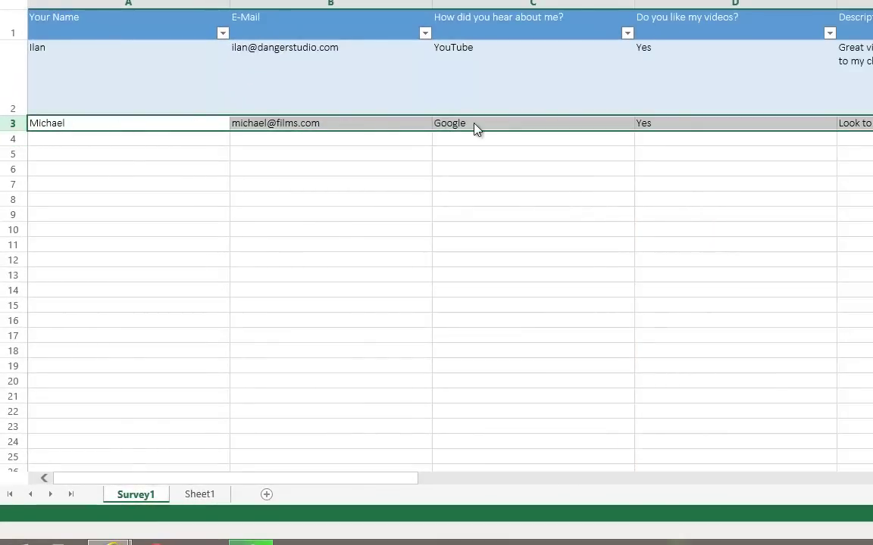
{"action": "left_click", "coordinate": [128, 154]}
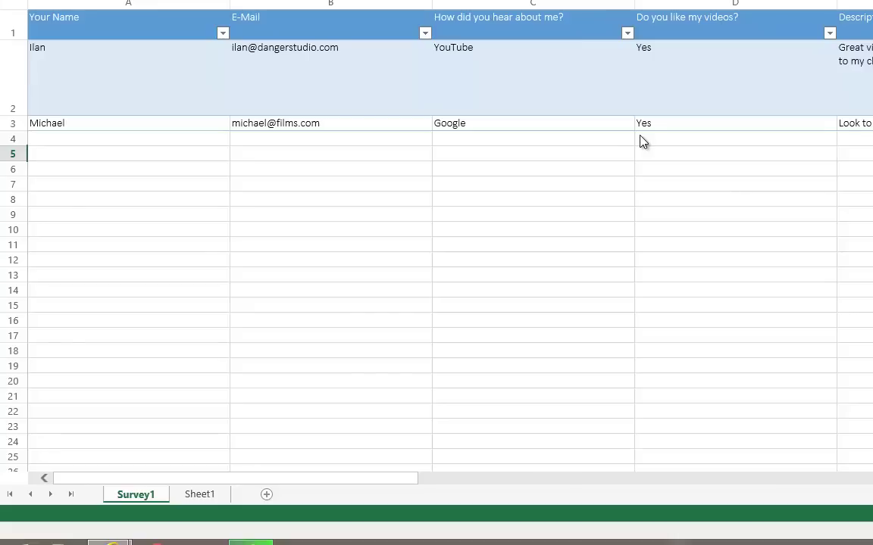
{"action": "left_click", "coordinate": [576, 200]}
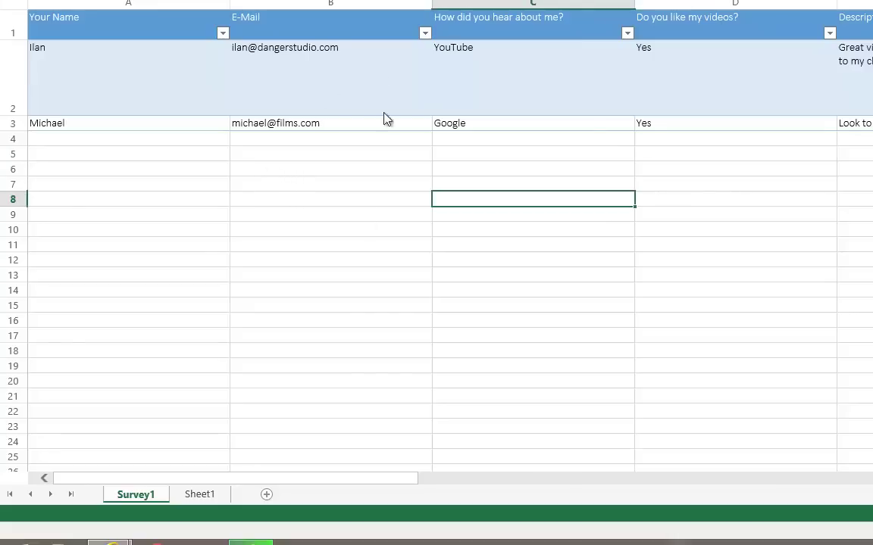
{"action": "left_click", "coordinate": [379, 185]}
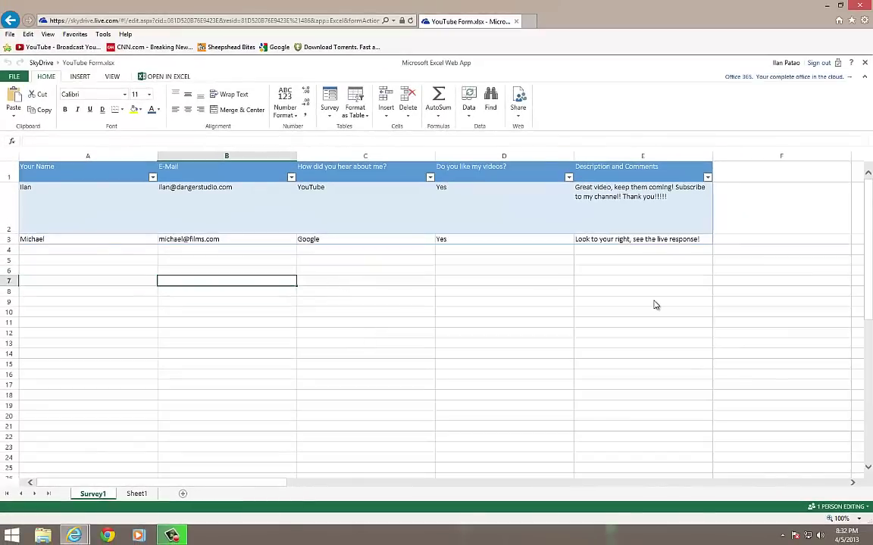
{"action": "left_click", "coordinate": [608, 295]}
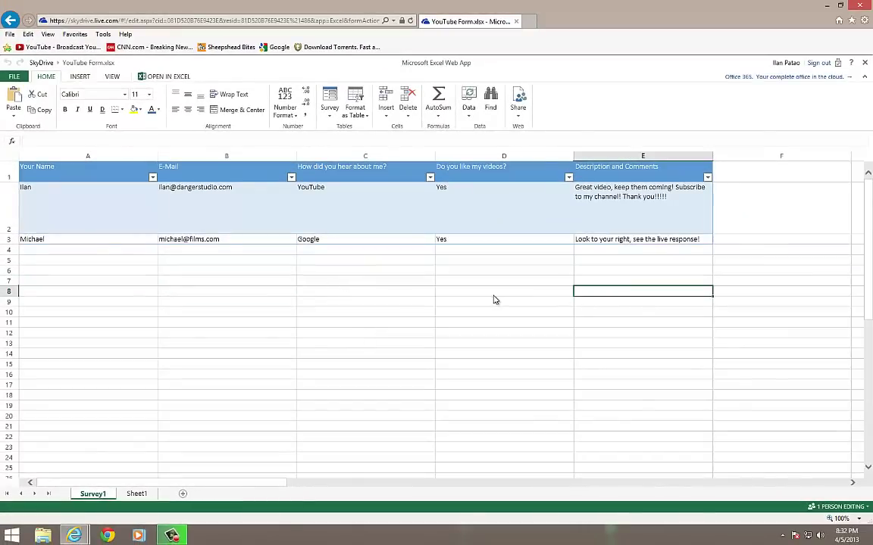
{"action": "key", "text": "Left"}
Look over the row 3 response cells, then return to the workbook window
{"action": "left_click", "coordinate": [618, 305]}
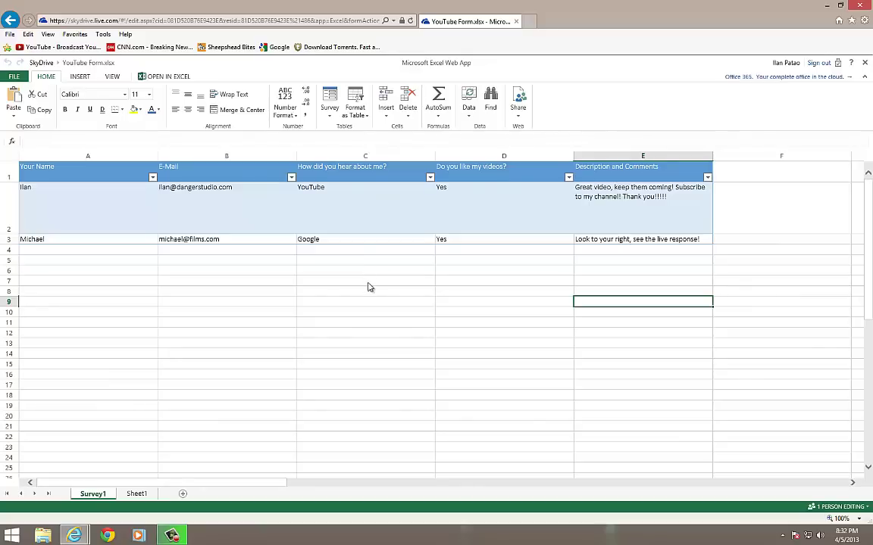
{"action": "left_click", "coordinate": [374, 313]}
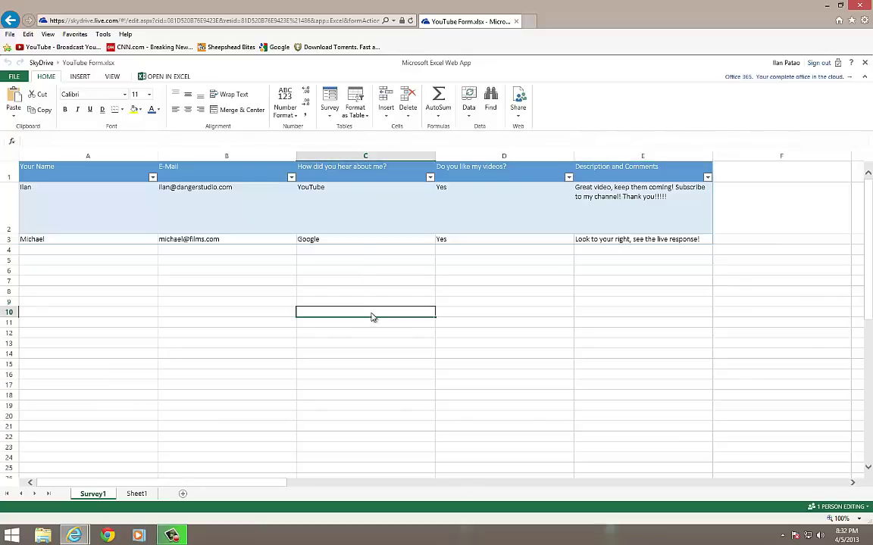
{"action": "left_click", "coordinate": [246, 294]}
{"action": "left_click", "coordinate": [335, 292]}
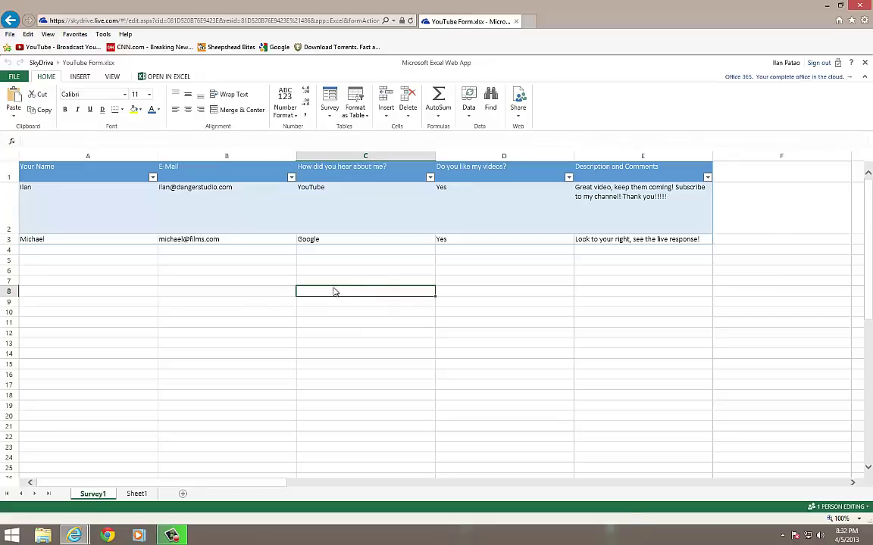
{"action": "left_click", "coordinate": [189, 282]}
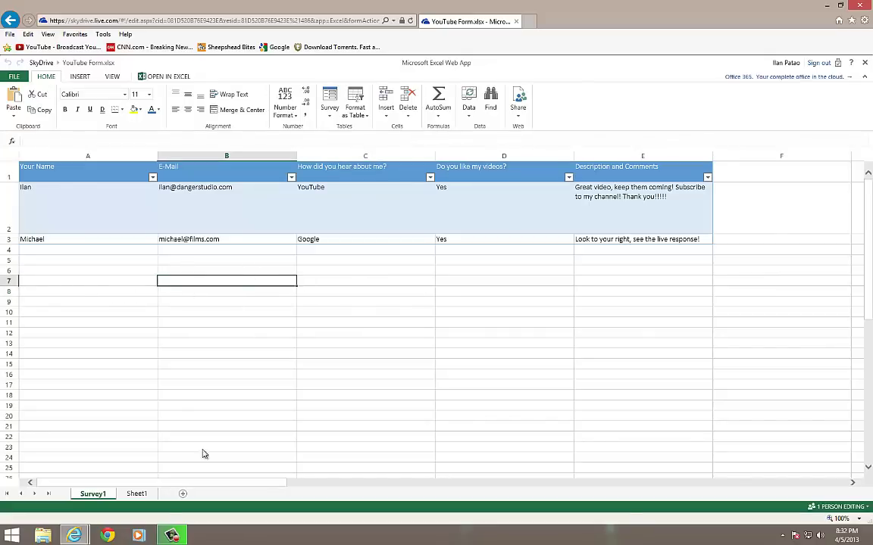
{"action": "mouse_move", "coordinate": [74, 536]}
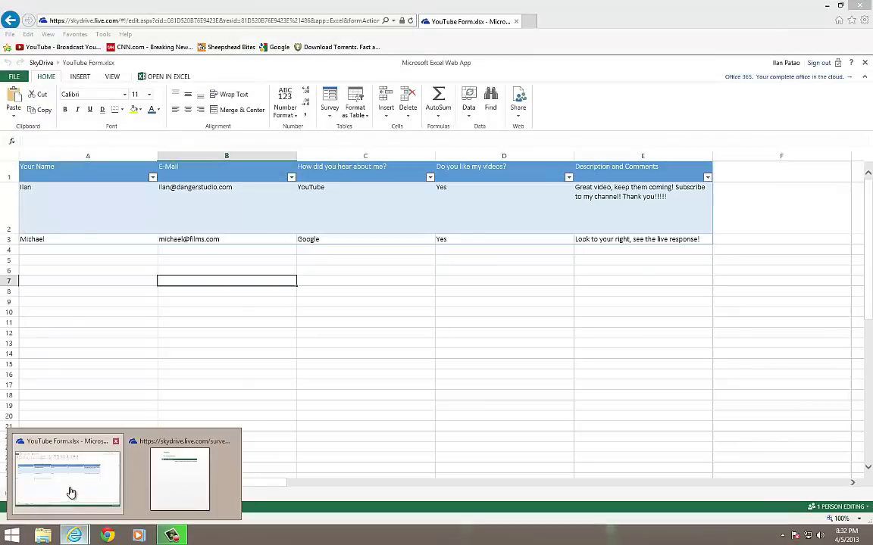
{"action": "left_click", "coordinate": [71, 493]}
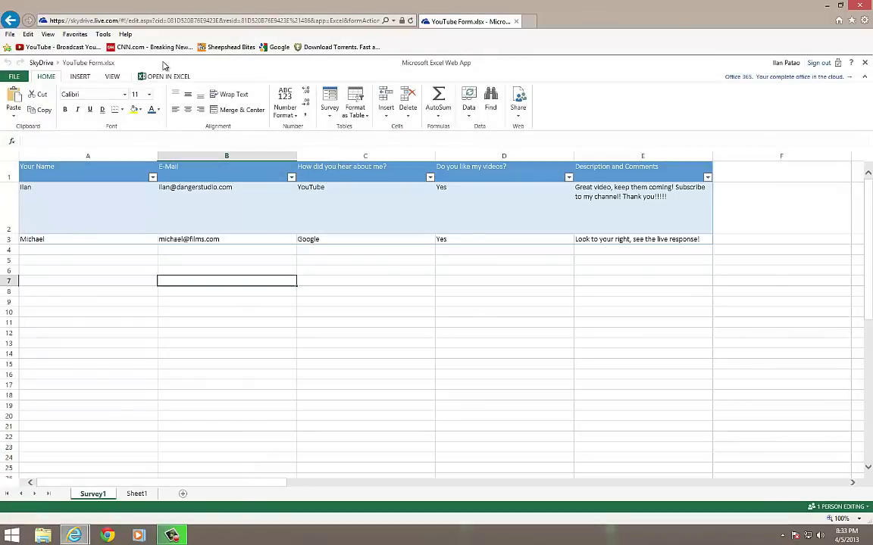
Return to the SkyDrive file list and browse the Create menu's new-document types, then close it
{"action": "left_click", "coordinate": [39, 62]}
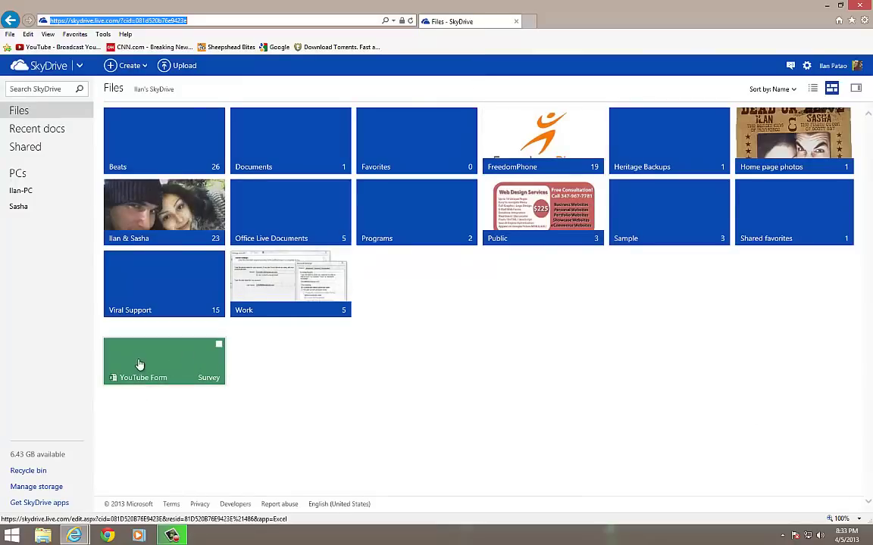
{"action": "left_click", "coordinate": [130, 69]}
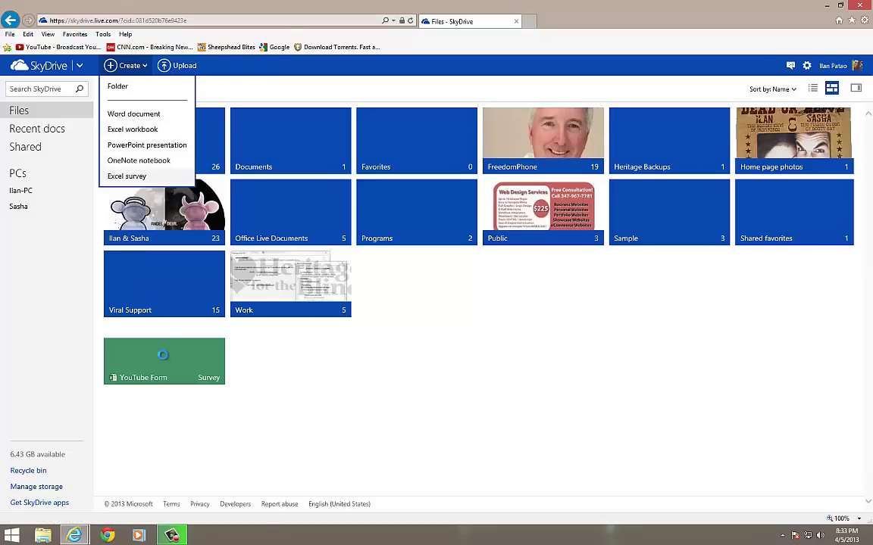
{"action": "left_click", "coordinate": [386, 368]}
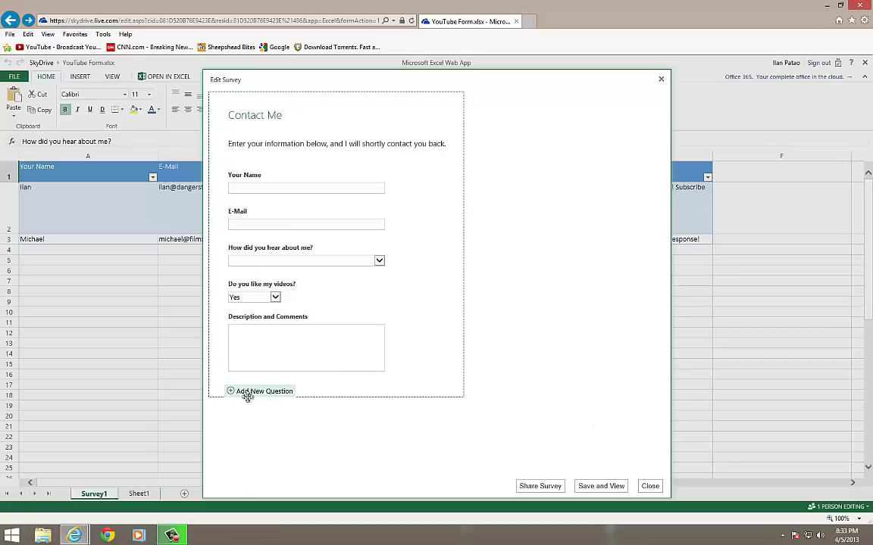
Inspect each Contact Me question, then drag 'Do you like my videos?' up and back into place
{"action": "left_click", "coordinate": [274, 343]}
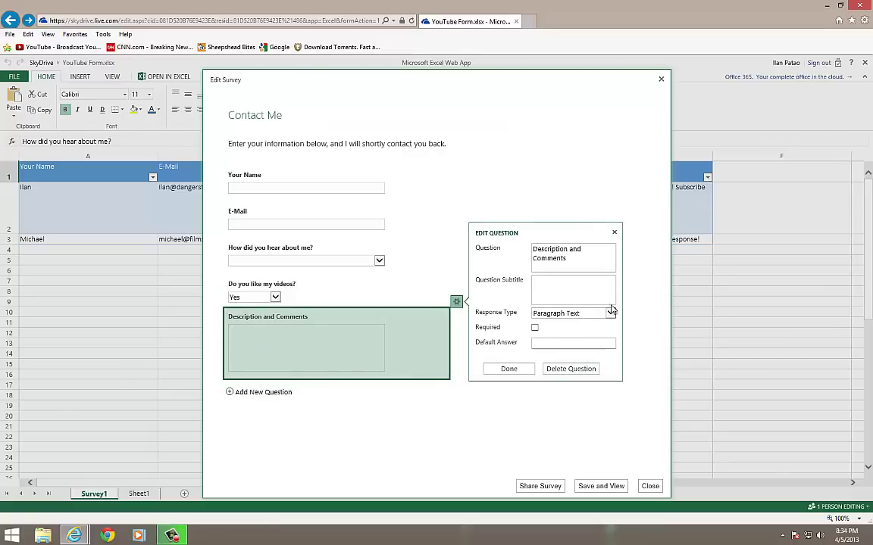
{"action": "left_click", "coordinate": [306, 228]}
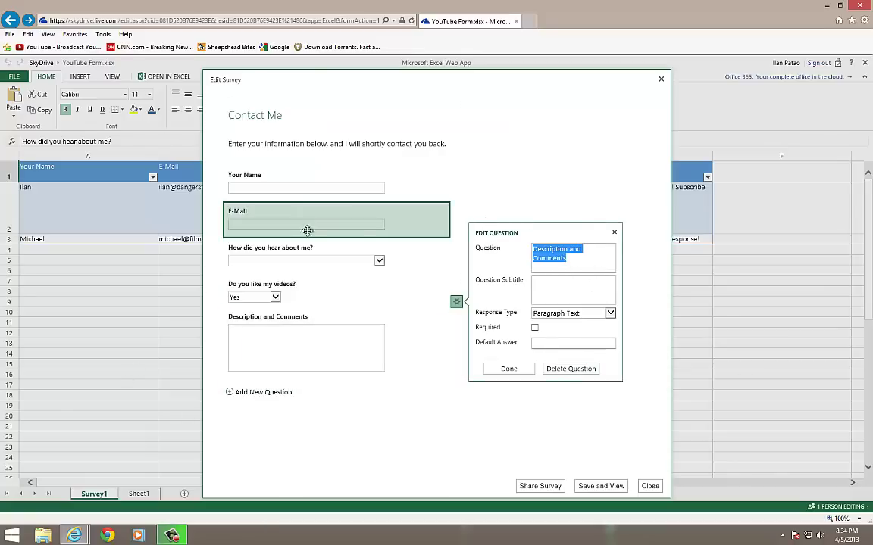
{"action": "left_click", "coordinate": [356, 256]}
{"action": "left_click", "coordinate": [323, 306]}
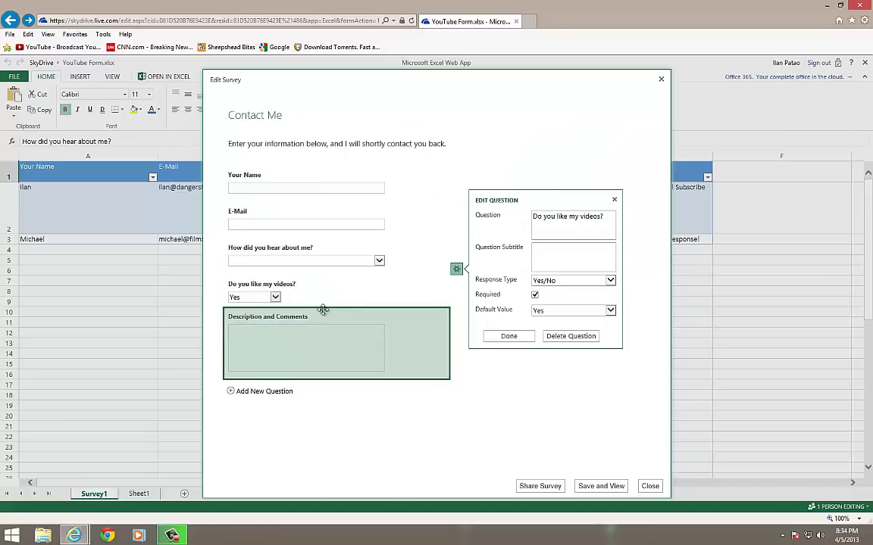
{"action": "left_click", "coordinate": [323, 310]}
{"action": "left_click", "coordinate": [318, 282]}
{"action": "left_click_drag", "start_coordinate": [148, 217], "coordinate": [154, 174]}
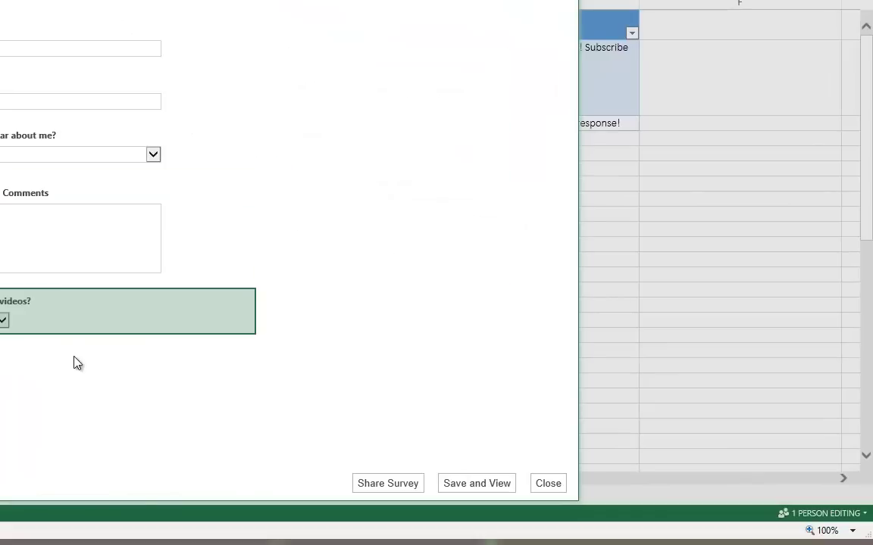
{"action": "left_click_drag", "start_coordinate": [69, 139], "coordinate": [72, 212]}
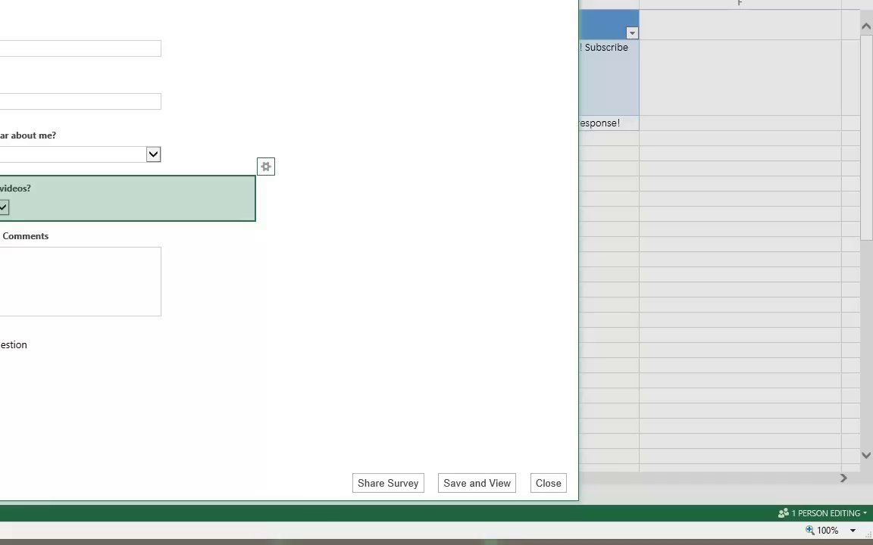
{"action": "left_click", "coordinate": [552, 487]}
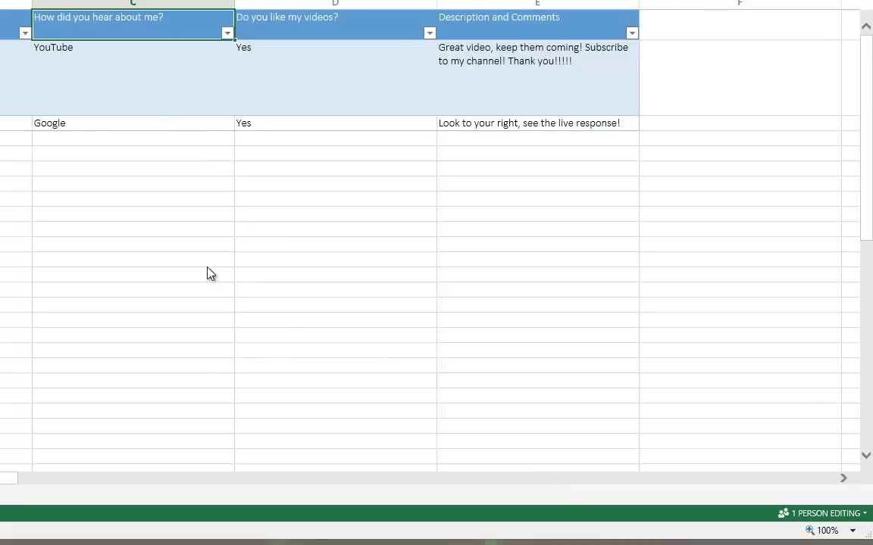
{"action": "left_click", "coordinate": [797, 515]}
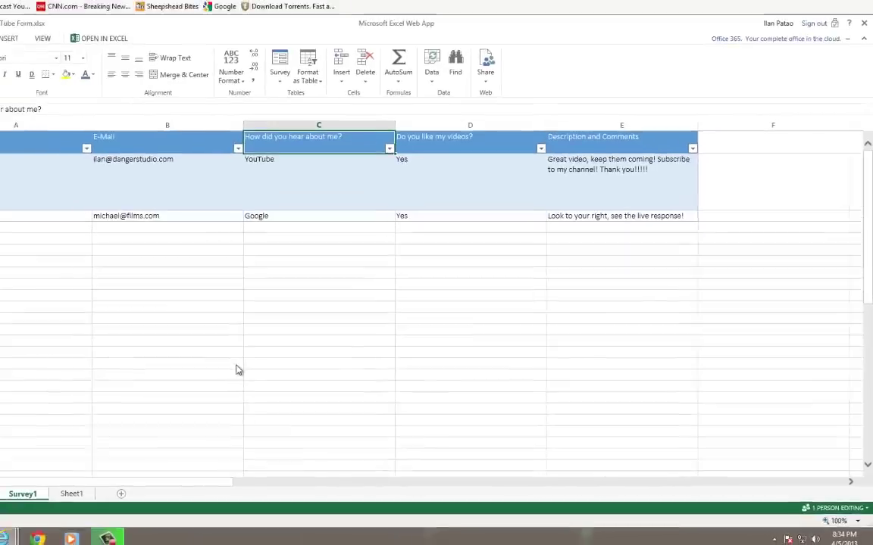
{"action": "left_click", "coordinate": [290, 375]}
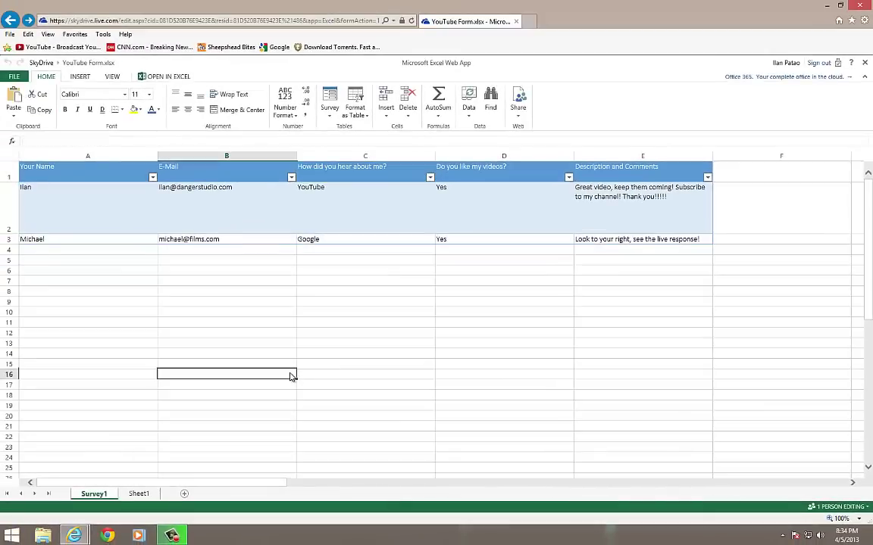
{"action": "left_click", "coordinate": [596, 345]}
{"action": "left_click", "coordinate": [227, 344]}
{"action": "left_click", "coordinate": [78, 345]}
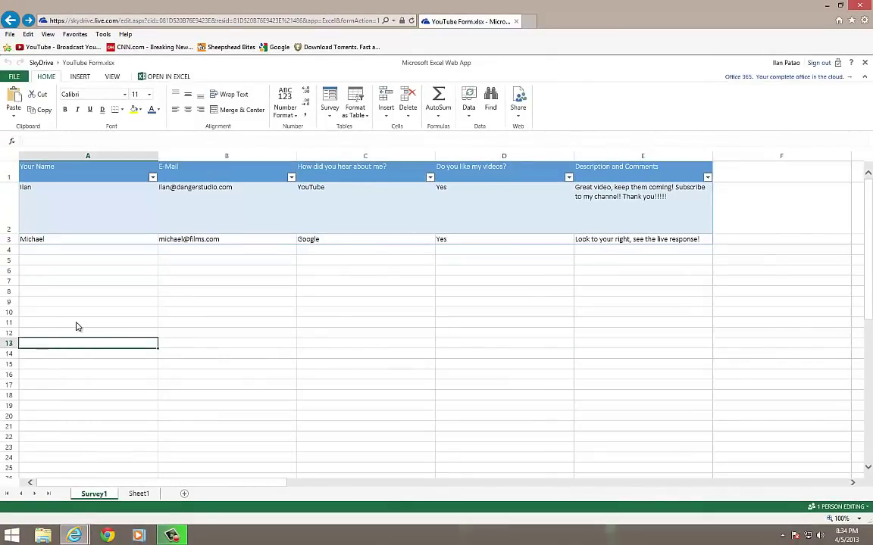
{"action": "left_click", "coordinate": [73, 322]}
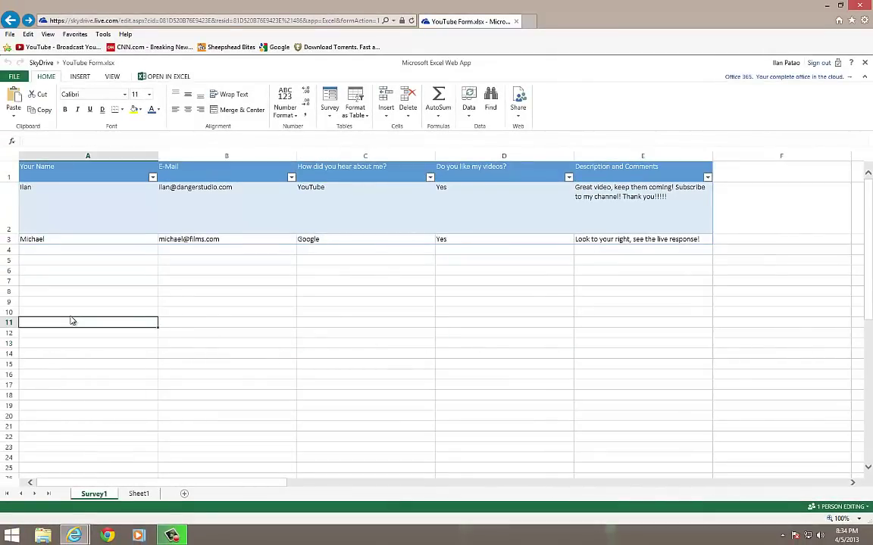
{"action": "left_click", "coordinate": [335, 324]}
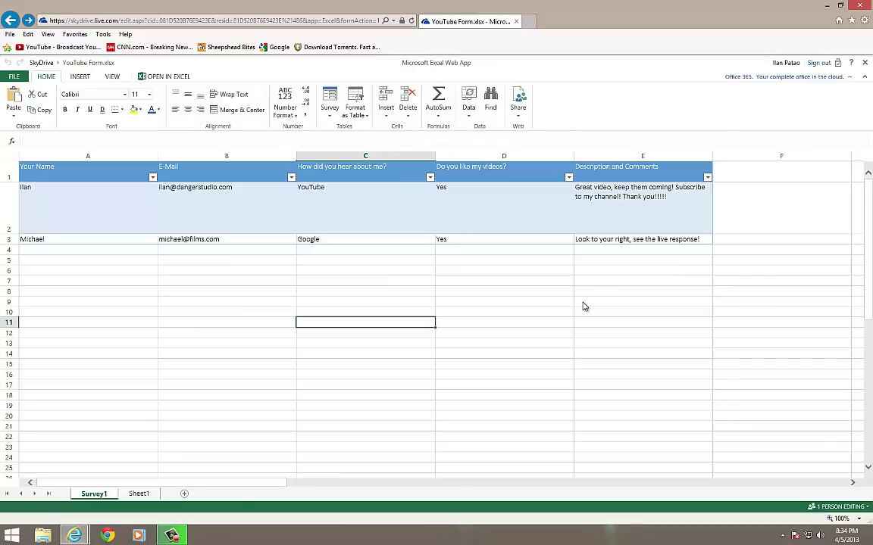
{"action": "left_click", "coordinate": [525, 304]}
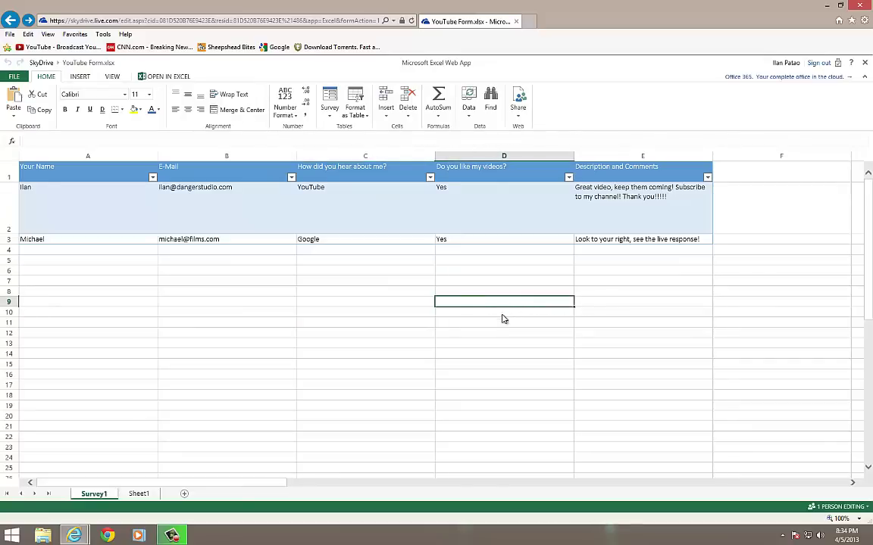
{"action": "left_click", "coordinate": [440, 354]}
{"action": "left_click", "coordinate": [194, 345]}
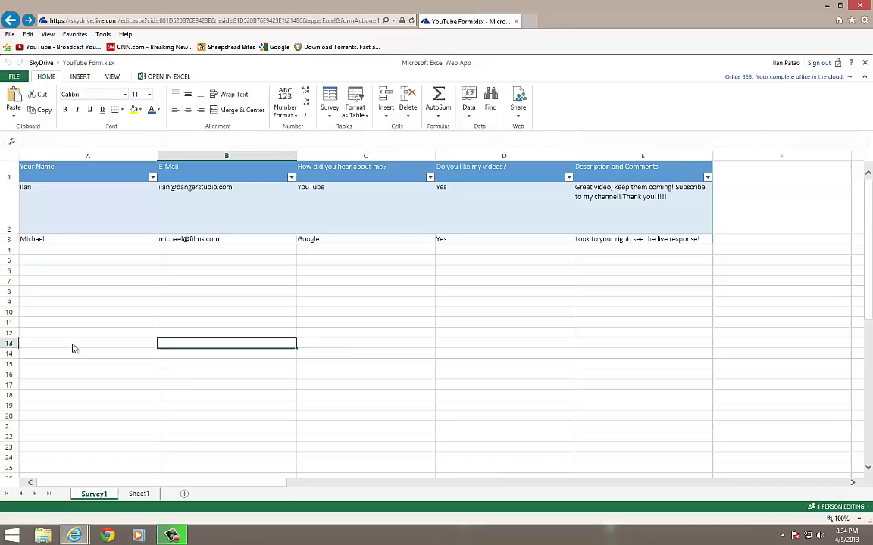
{"action": "left_click", "coordinate": [73, 347]}
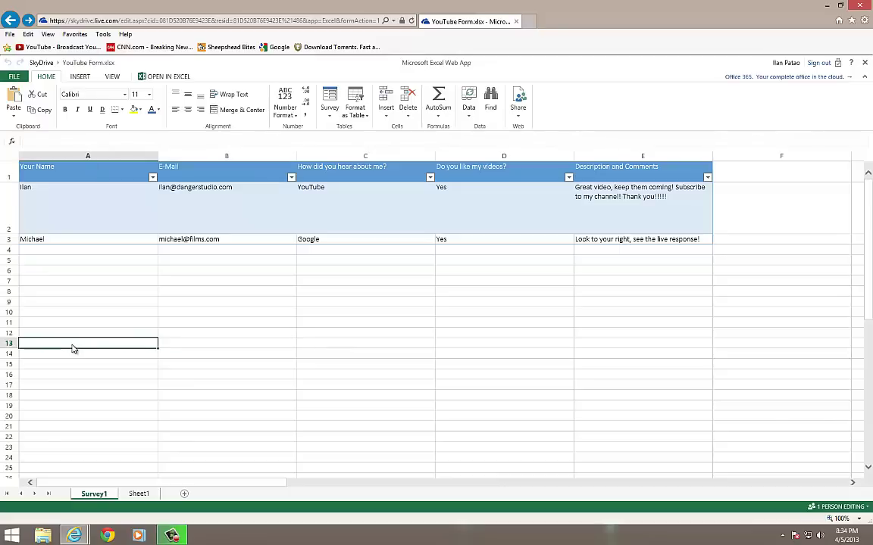
{"action": "left_click", "coordinate": [338, 337]}
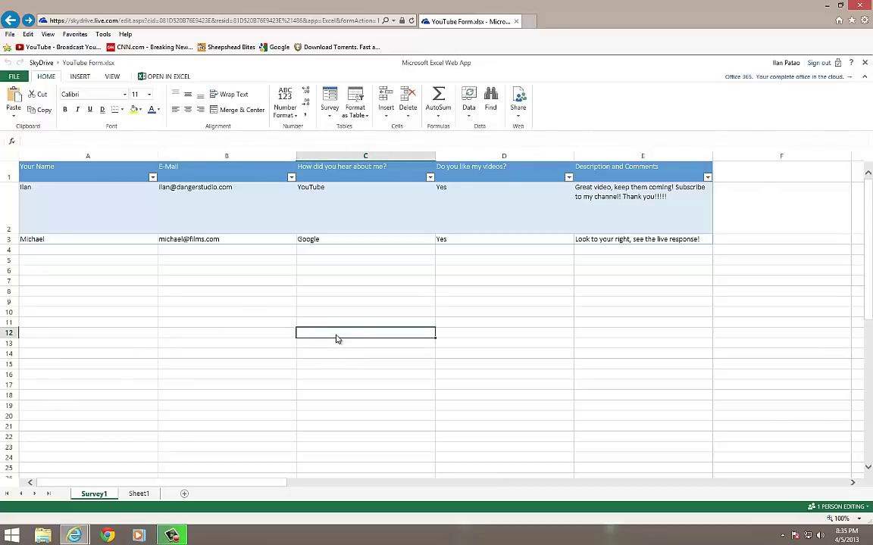
{"action": "left_click", "coordinate": [109, 314]}
{"action": "left_click", "coordinate": [471, 313]}
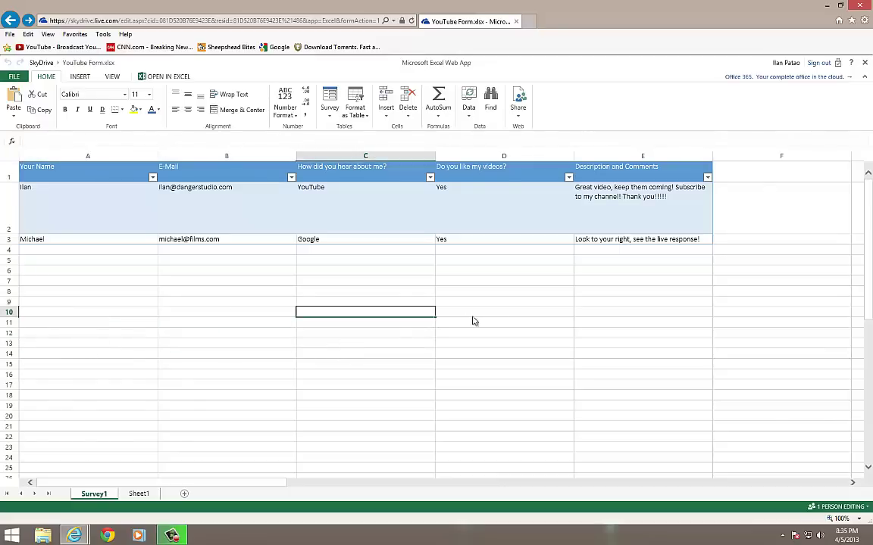
{"action": "left_click", "coordinate": [369, 314]}
{"action": "left_click", "coordinate": [252, 311]}
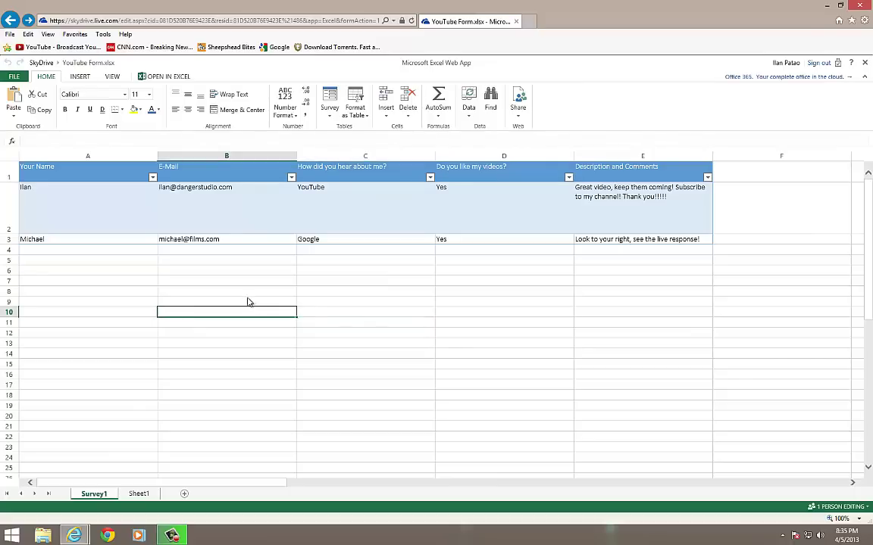
{"action": "left_click", "coordinate": [249, 300]}
{"action": "left_click", "coordinate": [277, 293]}
{"action": "left_click", "coordinate": [356, 293]}
{"action": "left_click", "coordinate": [485, 295]}
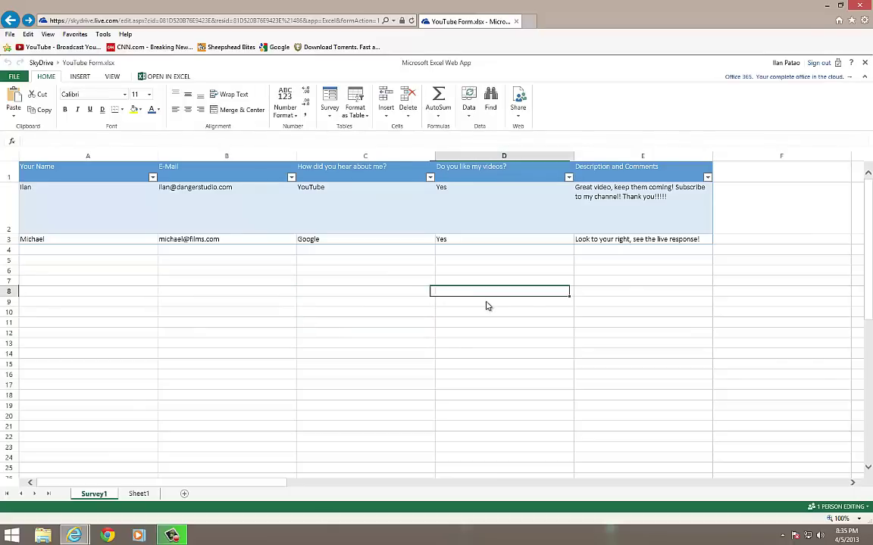
{"action": "left_click", "coordinate": [444, 303]}
{"action": "left_click", "coordinate": [424, 305]}
{"action": "left_click", "coordinate": [398, 314]}
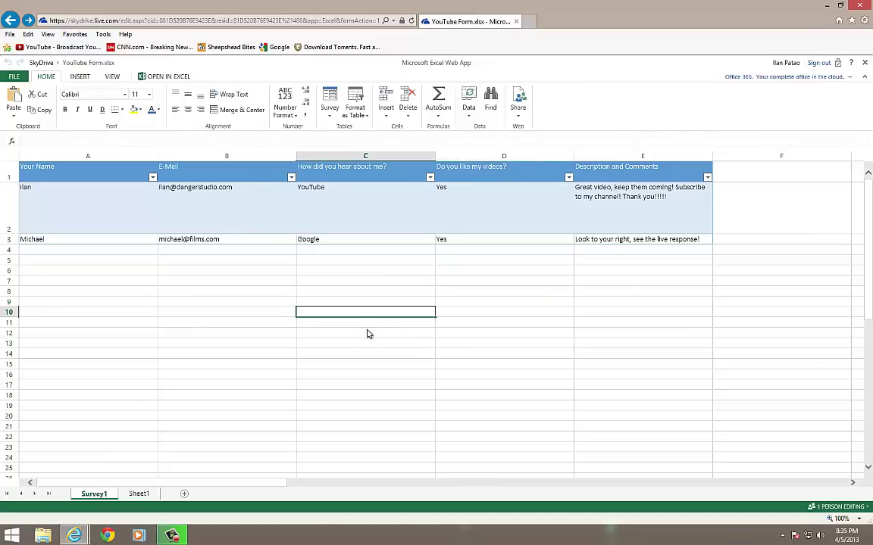
{"action": "left_click", "coordinate": [307, 324]}
{"action": "left_click", "coordinate": [257, 324]}
{"action": "left_click", "coordinate": [227, 333]}
{"action": "left_click", "coordinate": [223, 322]}
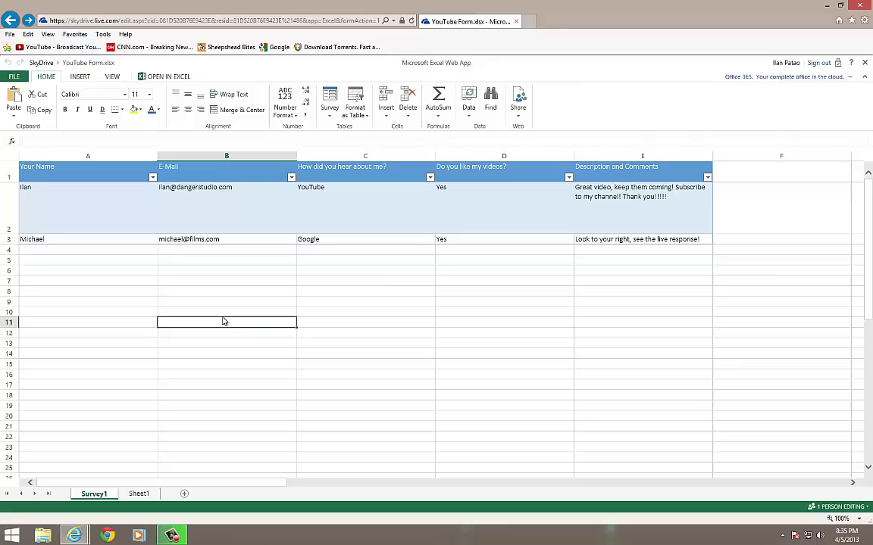
{"action": "left_click", "coordinate": [410, 321]}
{"action": "left_click", "coordinate": [534, 322]}
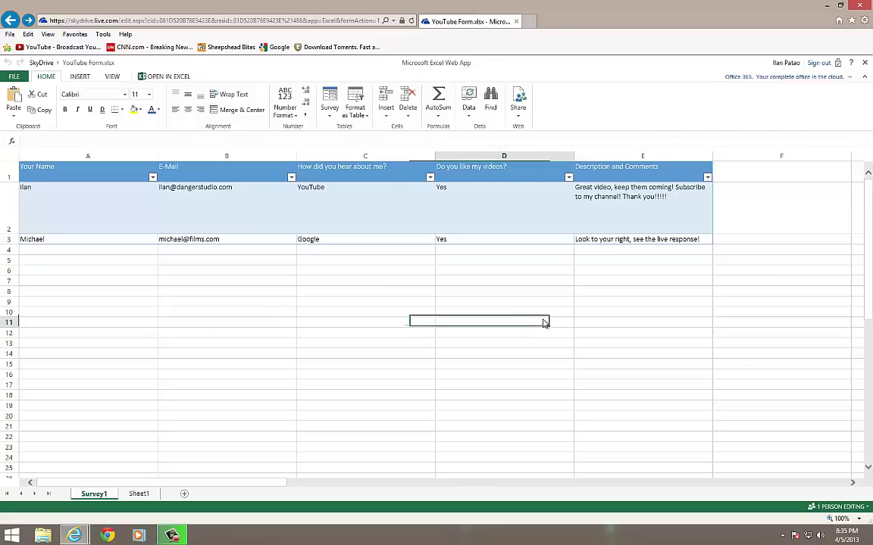
{"action": "left_click", "coordinate": [526, 314]}
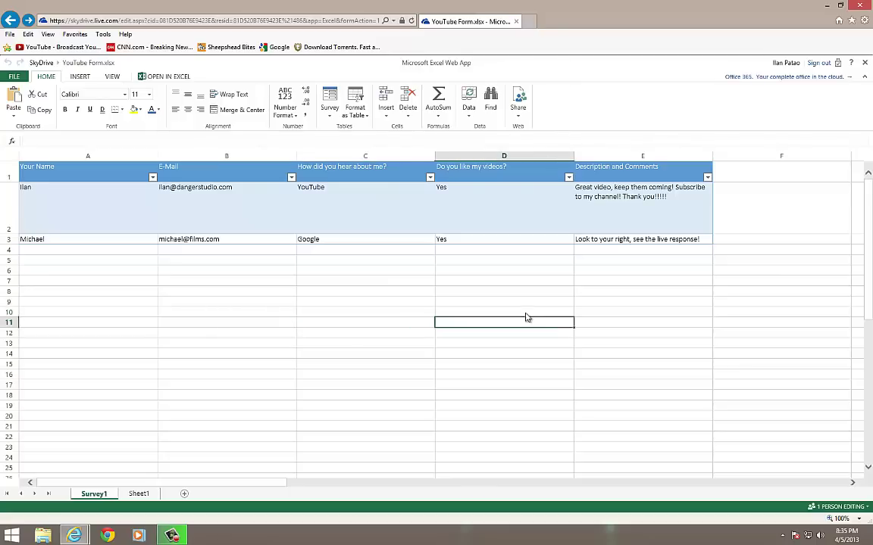
{"action": "left_click", "coordinate": [482, 334]}
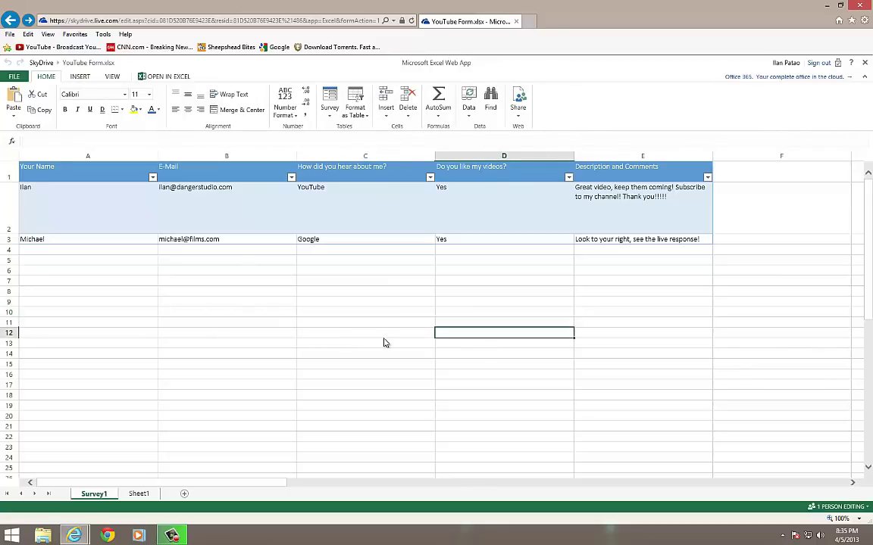
{"action": "left_click", "coordinate": [371, 337]}
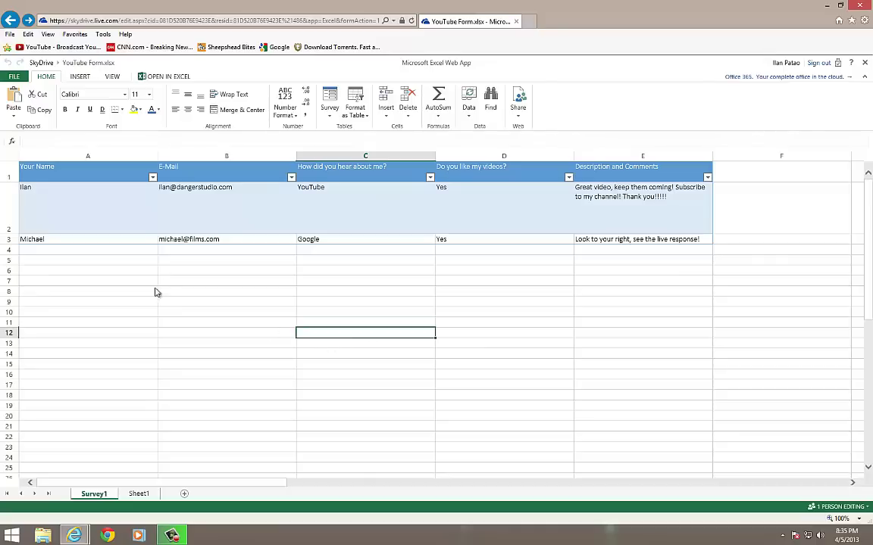